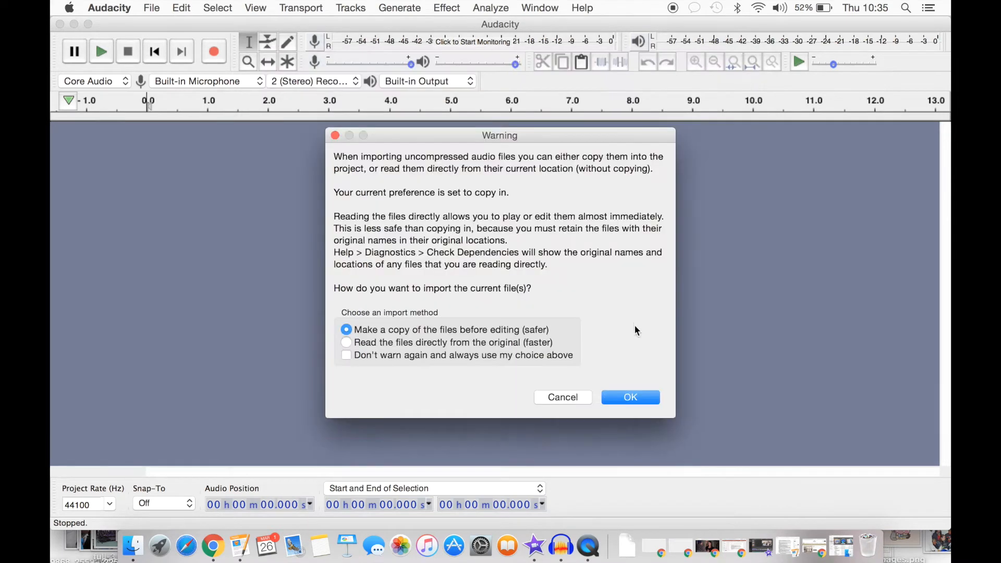
Step: Import the guitar recording as a safe copy and delete the unwanted noise and silence in roughly its first three seconds
left_click(636, 397)
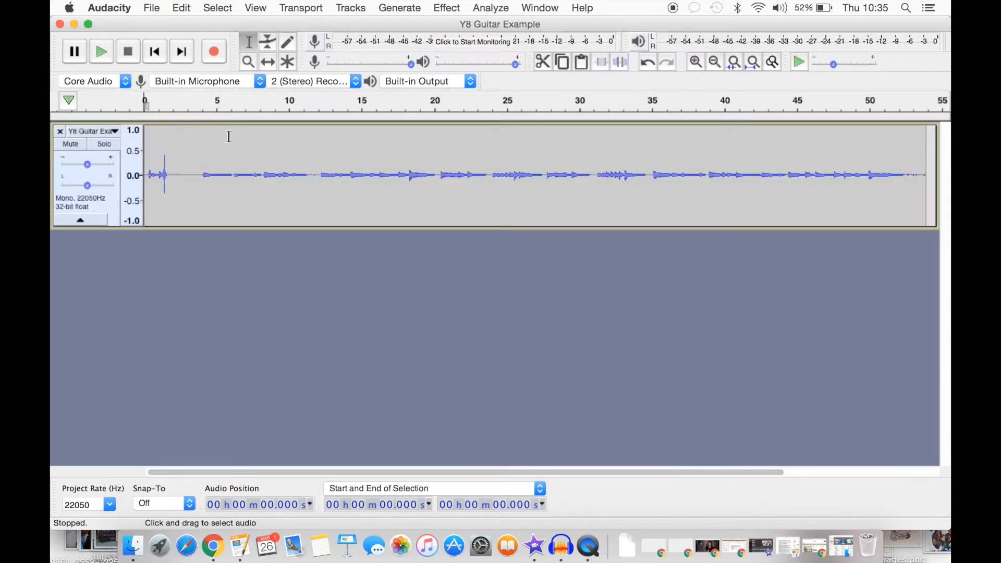
key("space")
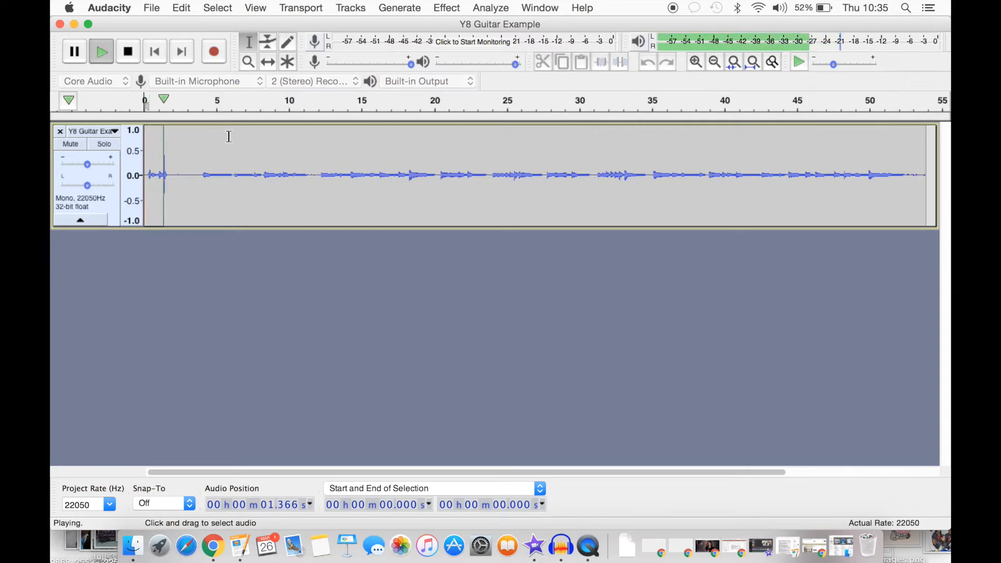
key("space")
left_click_drag(193, 188, 127, 192)
key("Delete")
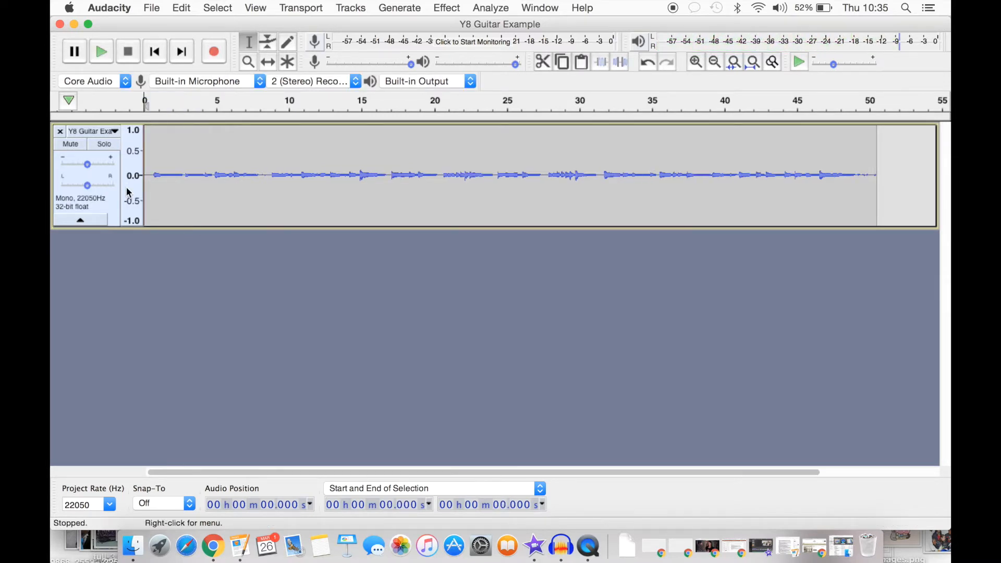
Step: Play the trimmed recording and raise the track's gain well above the default, lowering the system volume slightly from maximum
key("space")
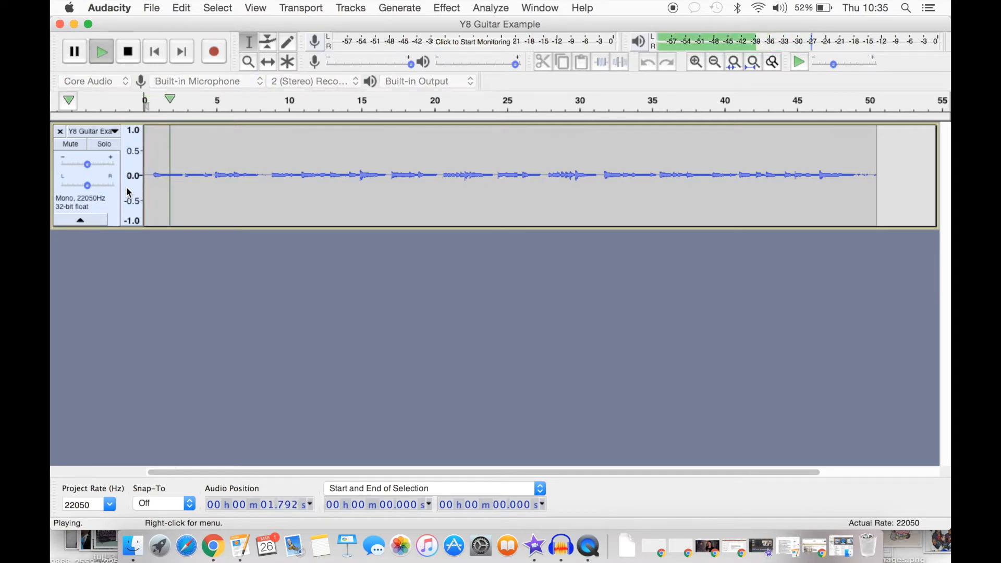
left_click_drag(89, 164, 98, 168)
key("XF86AudioRaiseVolume")
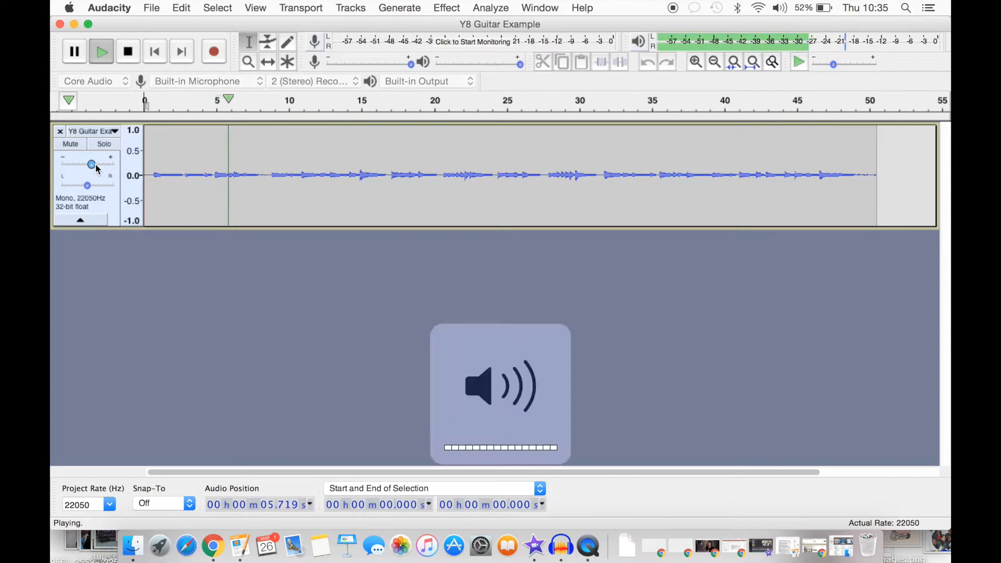
key("XF86AudioLowerVolume")
key("XF86AudioLowerVolume")
key("XF86AudioLowerVolume")
left_click_drag(95, 165, 112, 168)
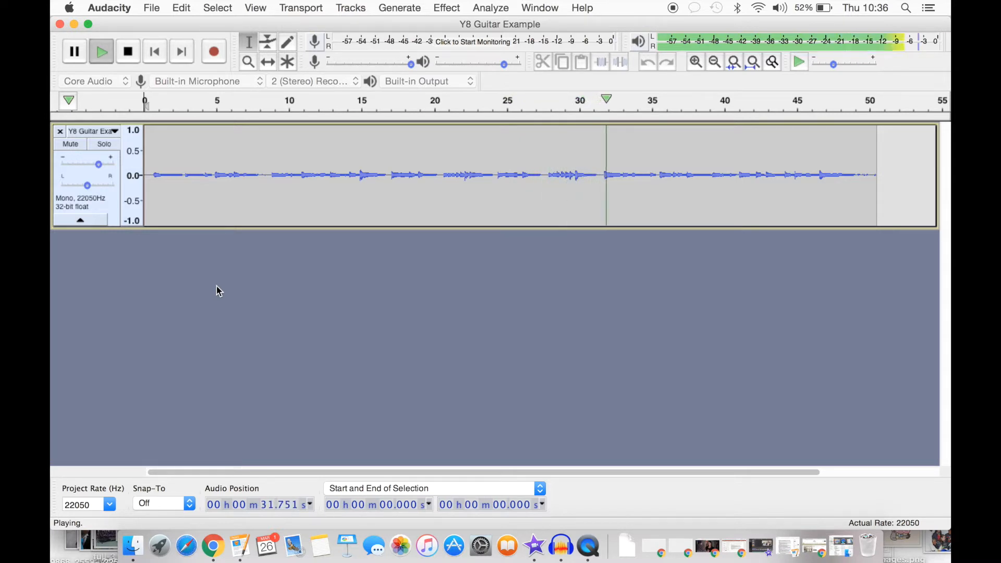
key("space")
Step: Apply Reverb with 88% room size and 93% reverberance to the opening 8.582 seconds, and listen to the result
left_click_drag(262, 179, 127, 178)
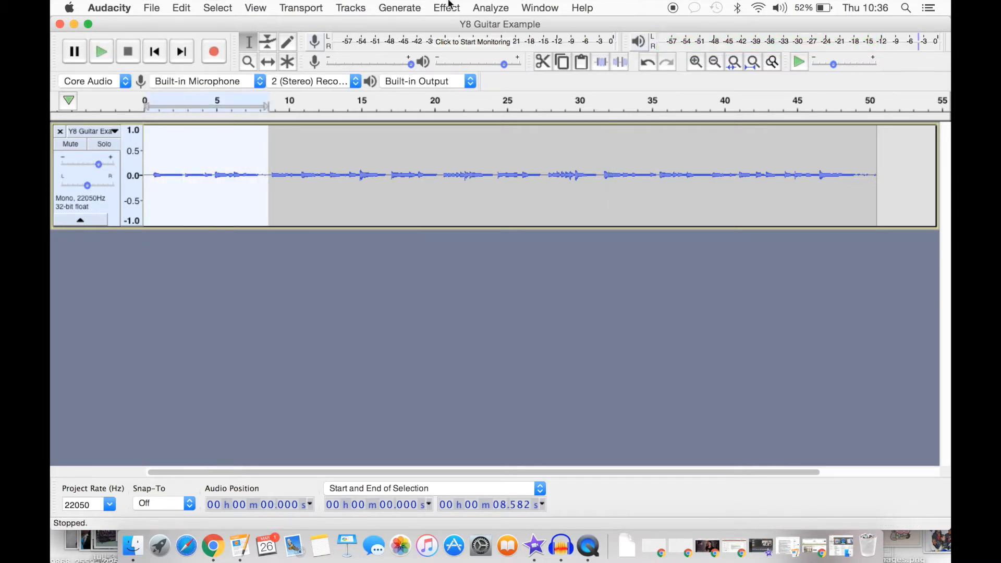
left_click(449, 6)
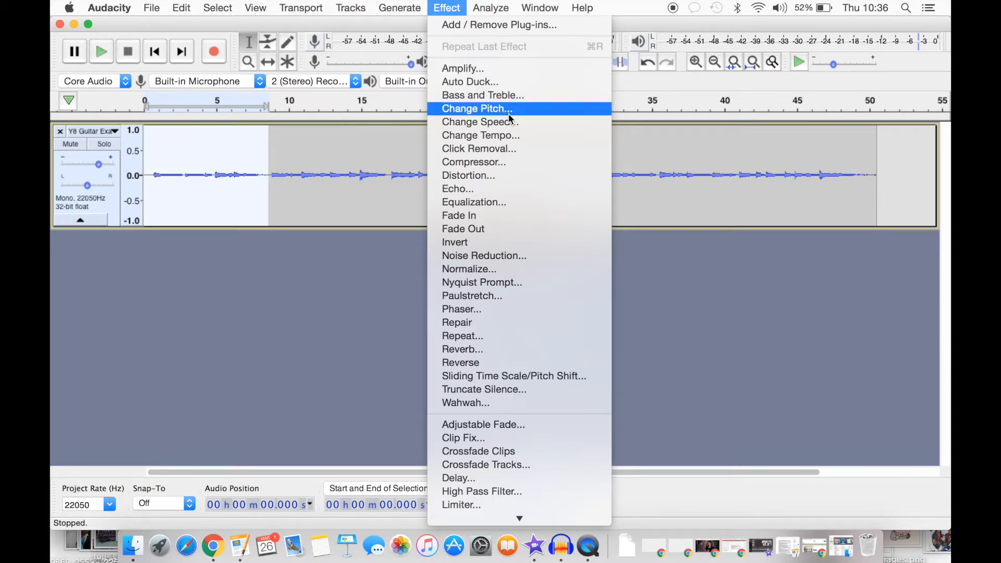
left_click(488, 349)
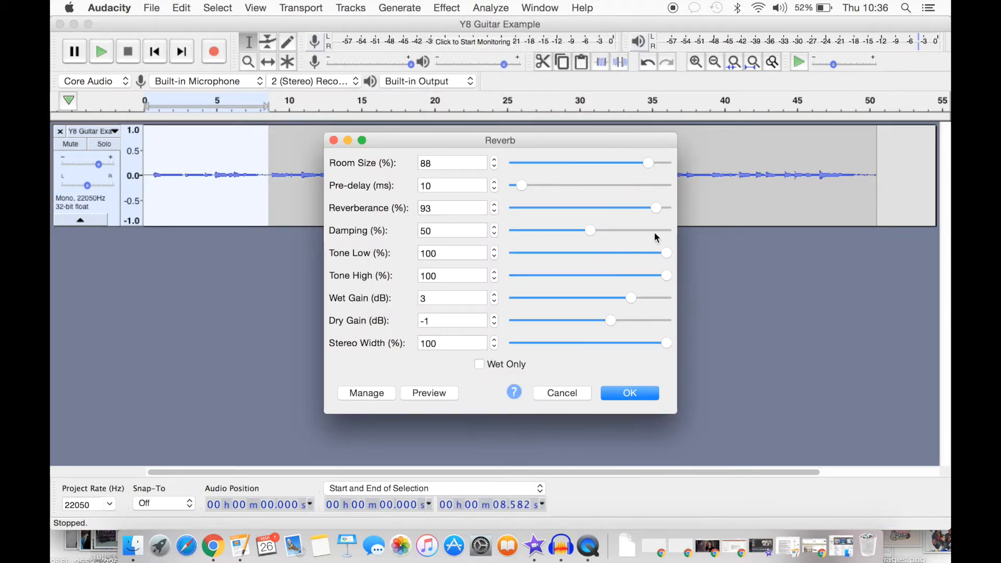
left_click_drag(644, 209, 654, 207)
left_click(644, 396)
key("space")
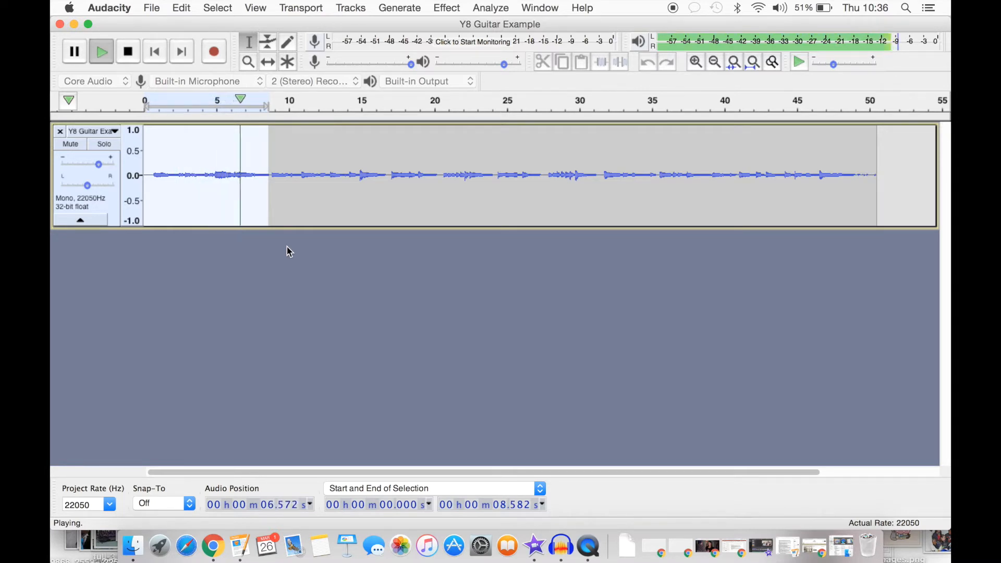
key("space")
Step: Listen to the track from about 8.3 seconds onward to find where the second phrase ends
left_click(302, 175)
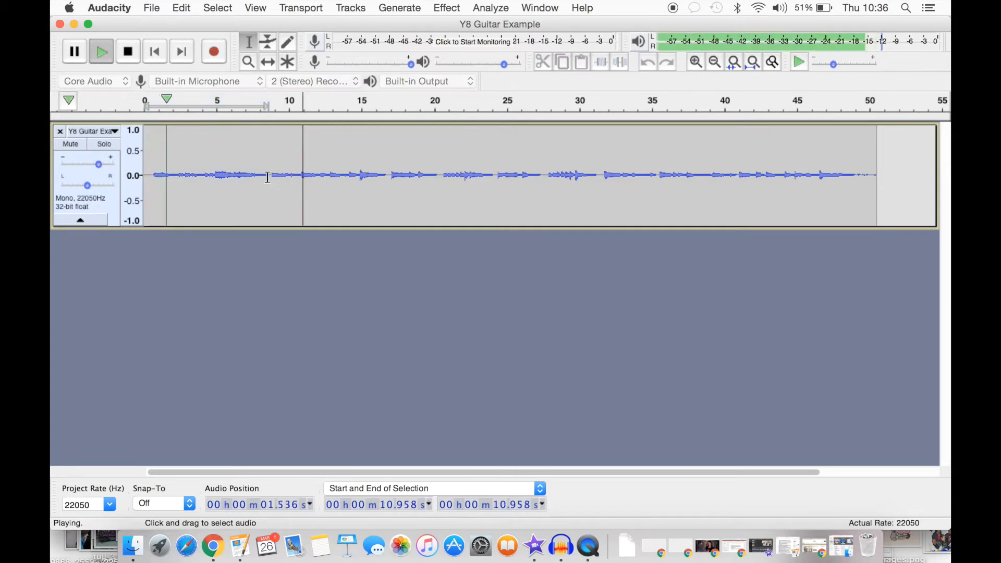
left_click(267, 178)
key("space")
key("space")
key("space")
left_click(265, 178)
left_click(265, 168)
key("space")
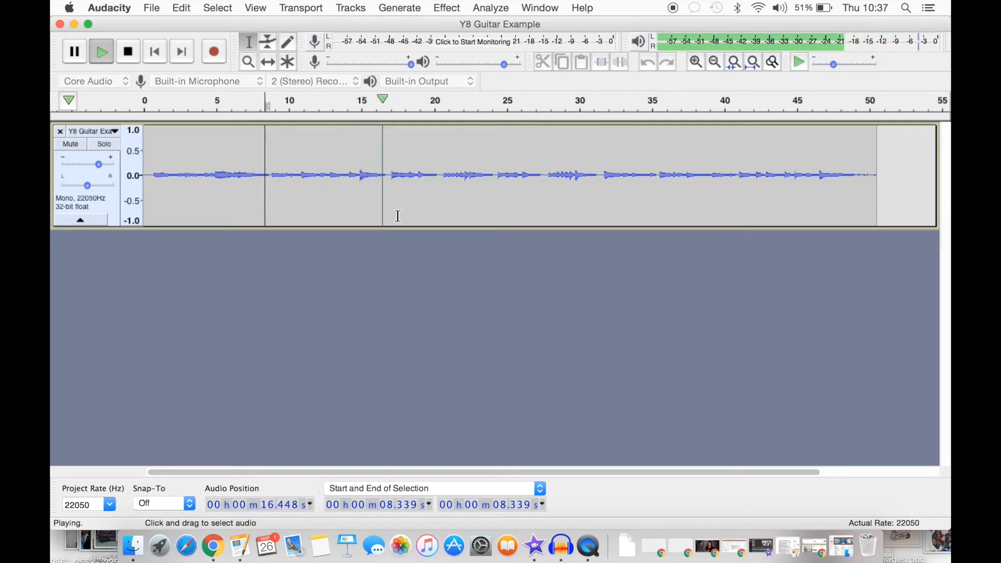
key("space")
Step: Lower the pitch of the section from 8.727 to 16.873 seconds by 12 semitones and play it back
left_click_drag(390, 177, 271, 177)
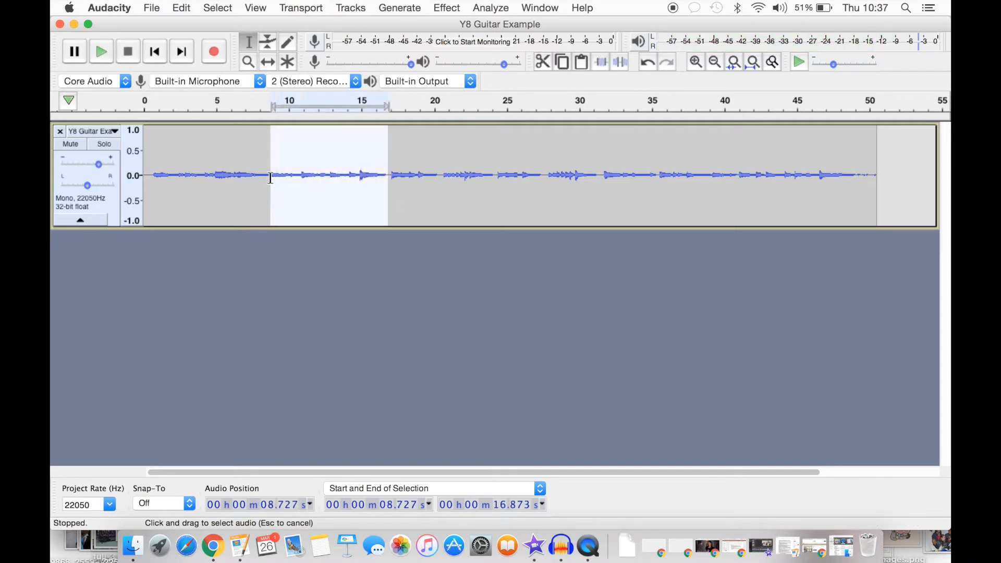
left_click(446, 8)
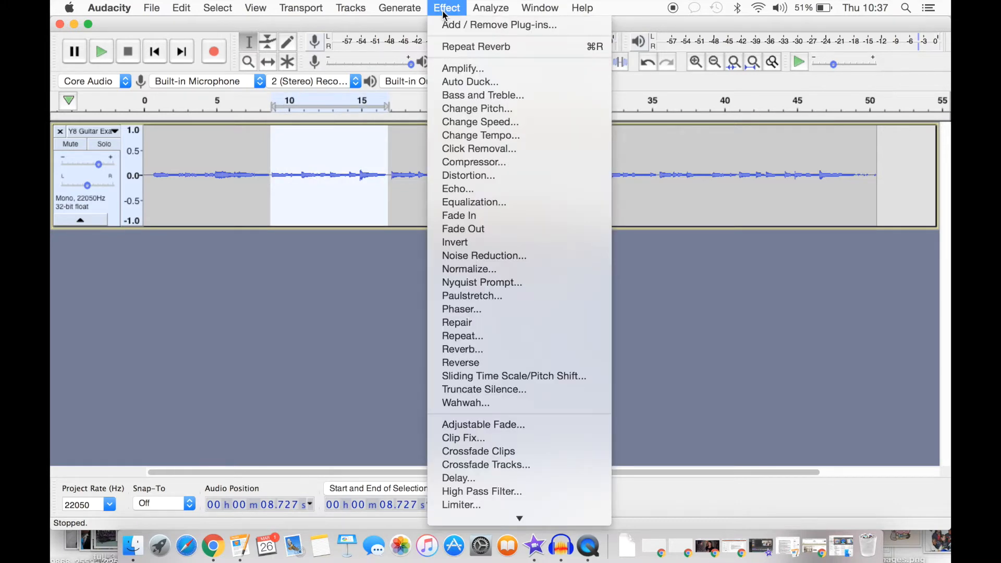
left_click(494, 110)
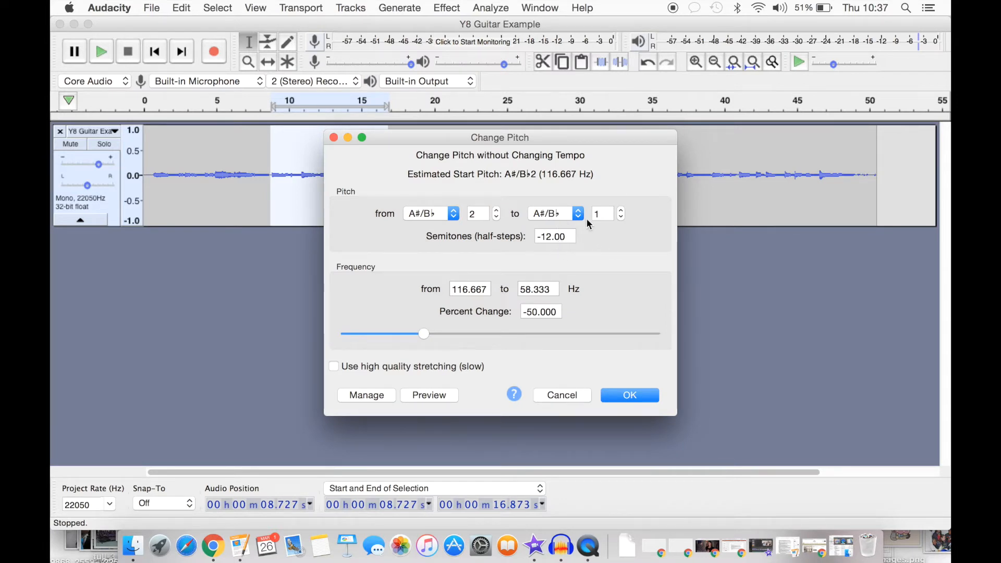
left_click(627, 398)
key("space")
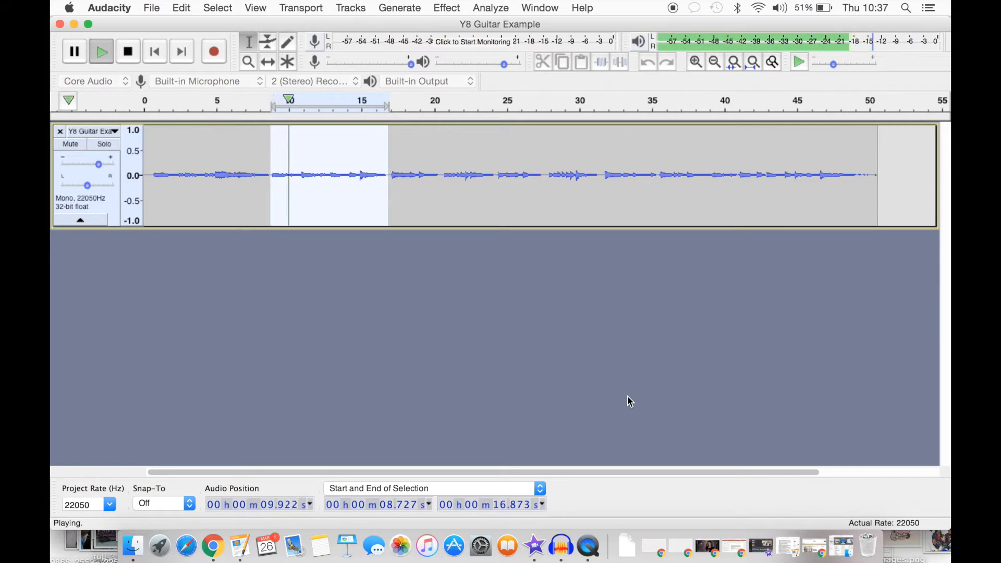
left_click(447, 8)
left_click(446, 11)
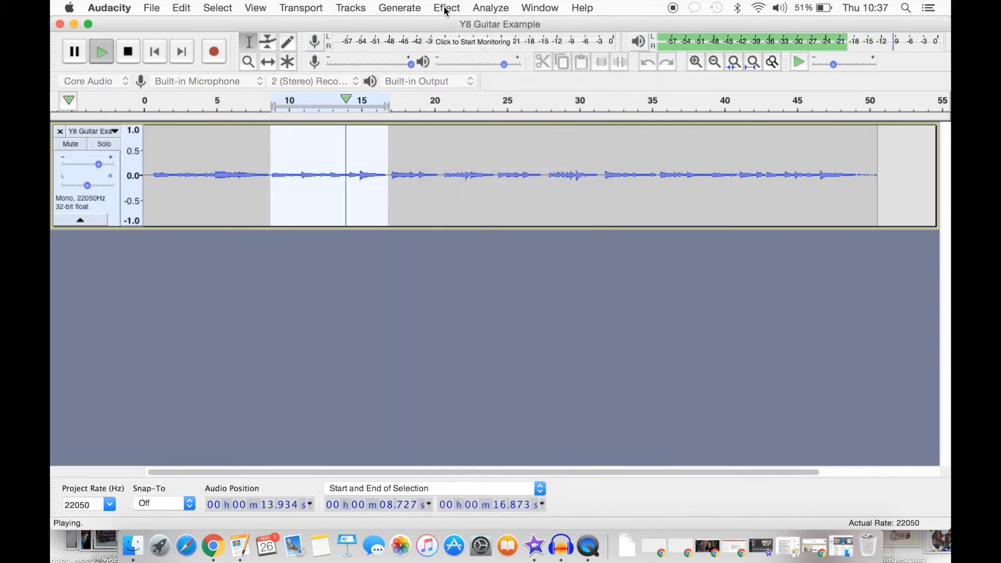
key("space")
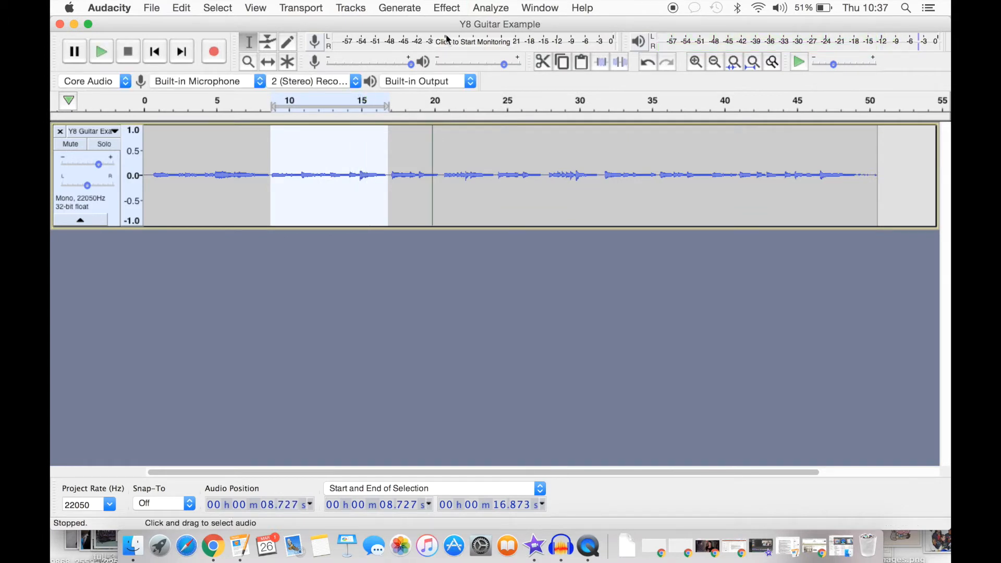
Step: Apply Reverb to the same pitch-lowered section with the settings already in place and play it back
left_click(448, 7)
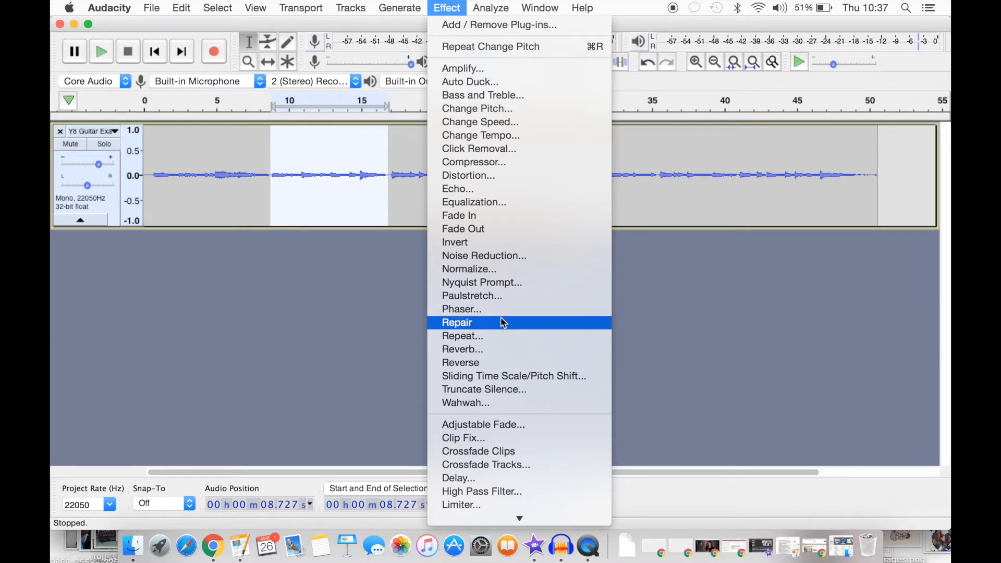
left_click(498, 351)
left_click(630, 393)
key("space")
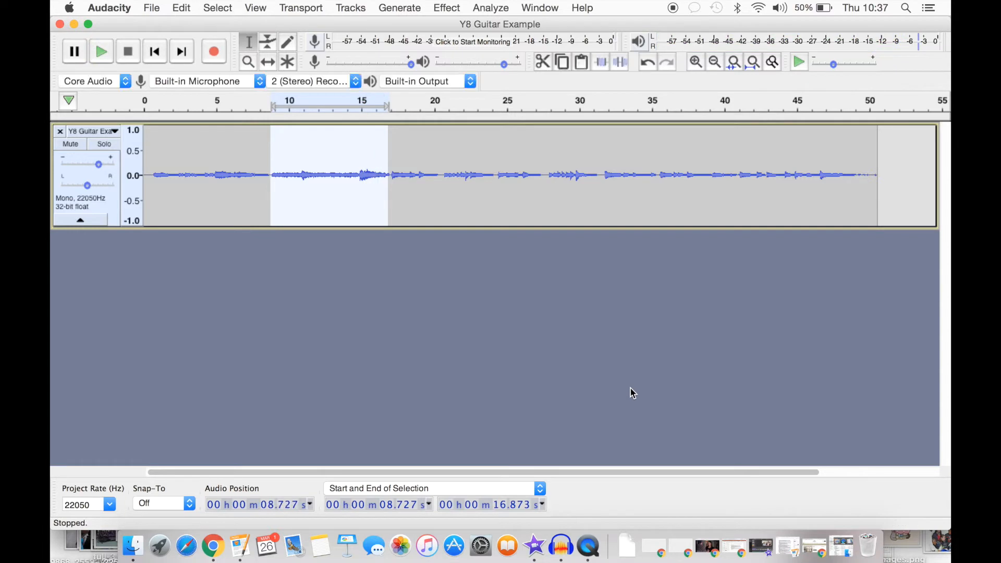
Step: Raise the pitch of the section from 16.824 to 20.460 seconds by 12 semitones and play it back
left_click_drag(440, 172, 388, 172)
left_click(448, 8)
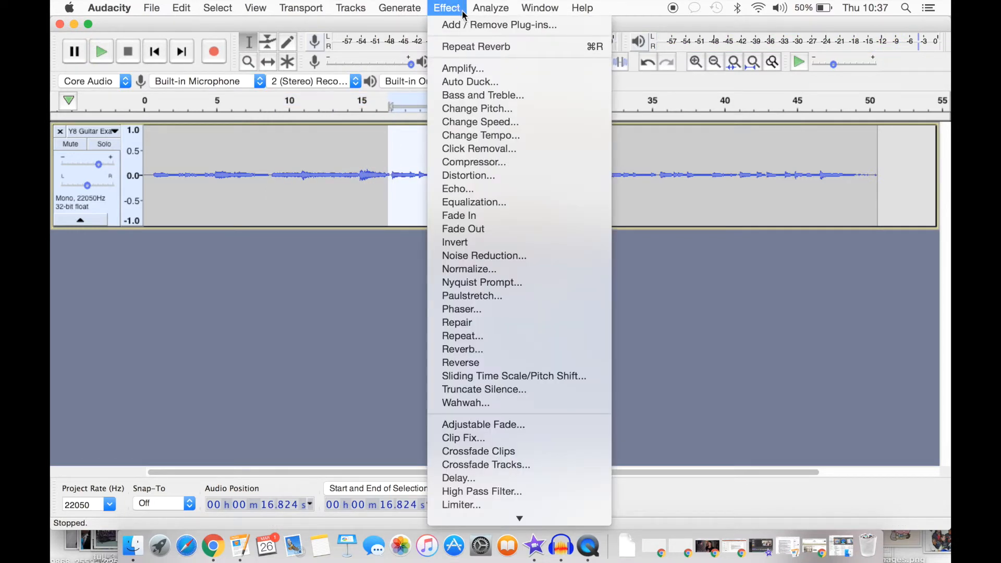
left_click(506, 109)
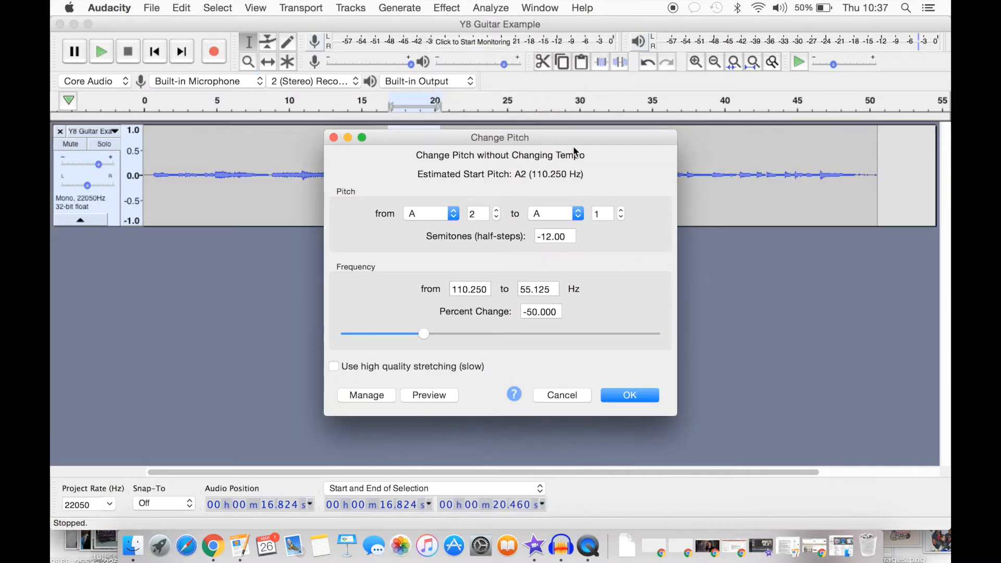
left_click(544, 244)
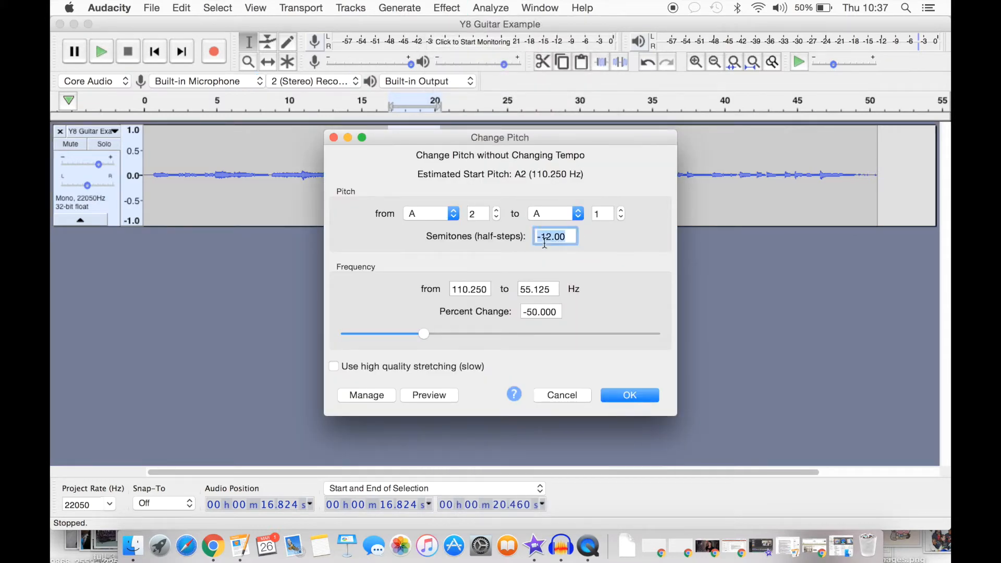
key("Delete")
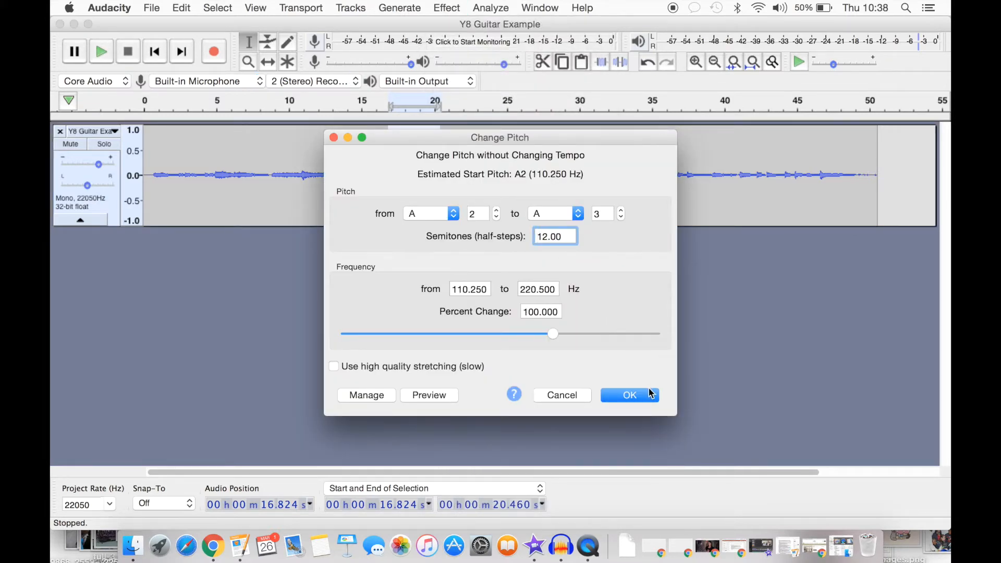
left_click(629, 395)
key("space")
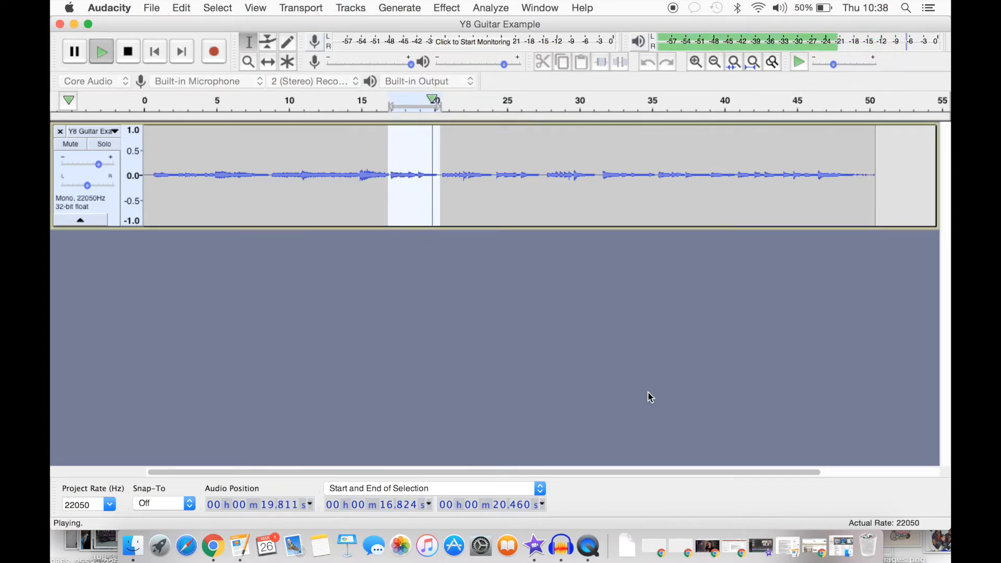
Step: Lower the pitch of the section from 20.412 to 24.097 seconds by 24 semitones and play it back
left_click(494, 173)
left_click_drag(493, 174, 439, 175)
left_click(443, 6)
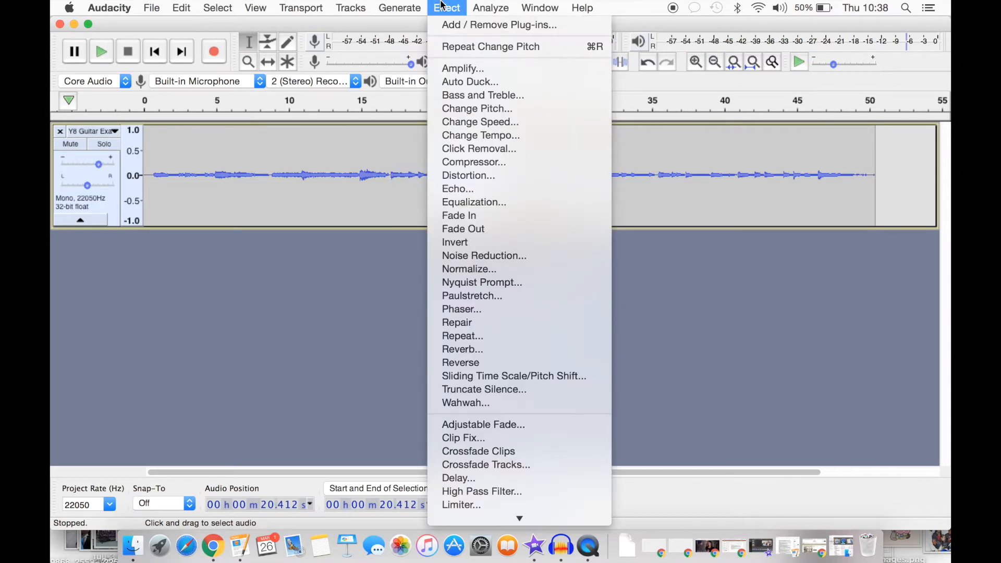
left_click(478, 109)
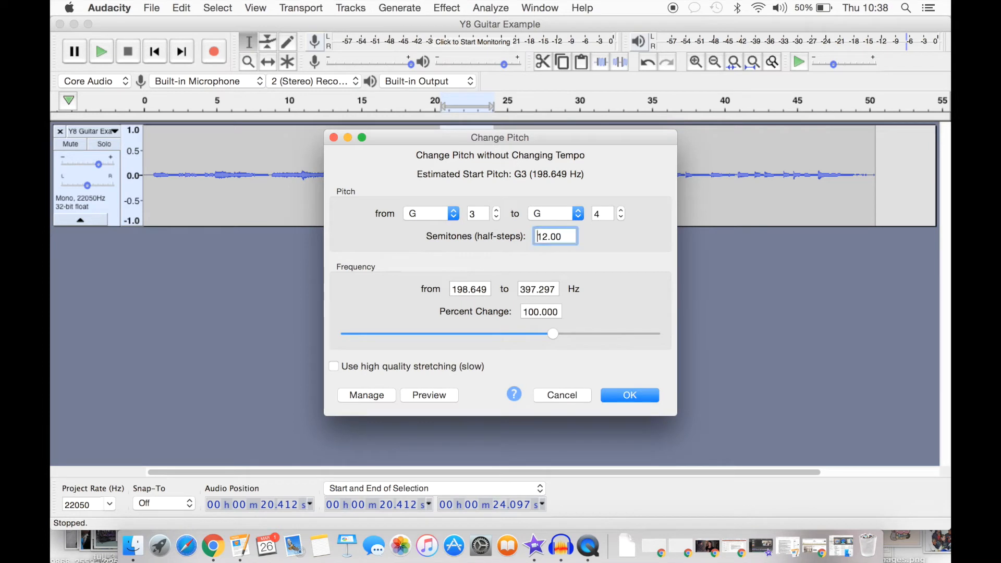
type("-")
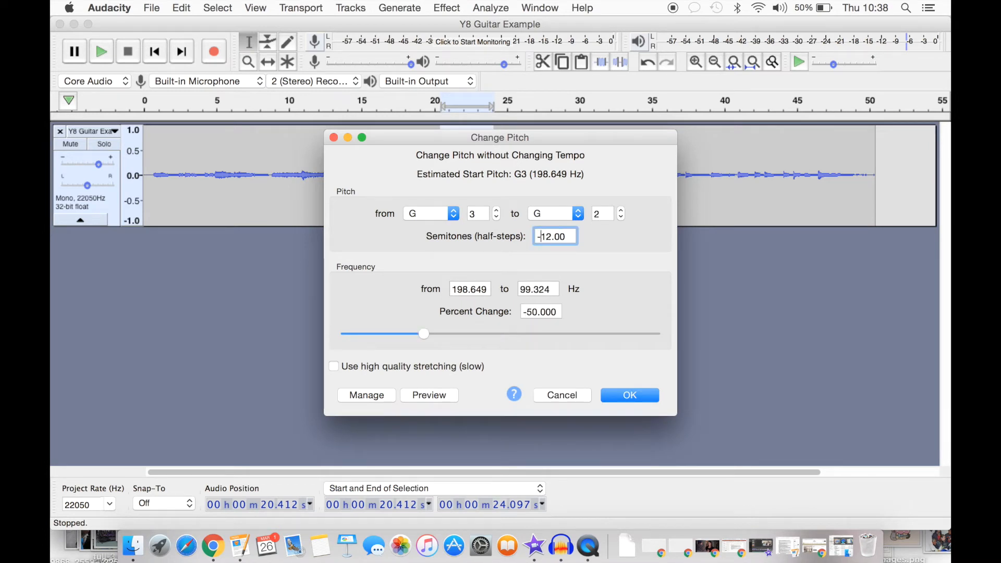
key("BackSpace")
key("BackSpace")
type("24")
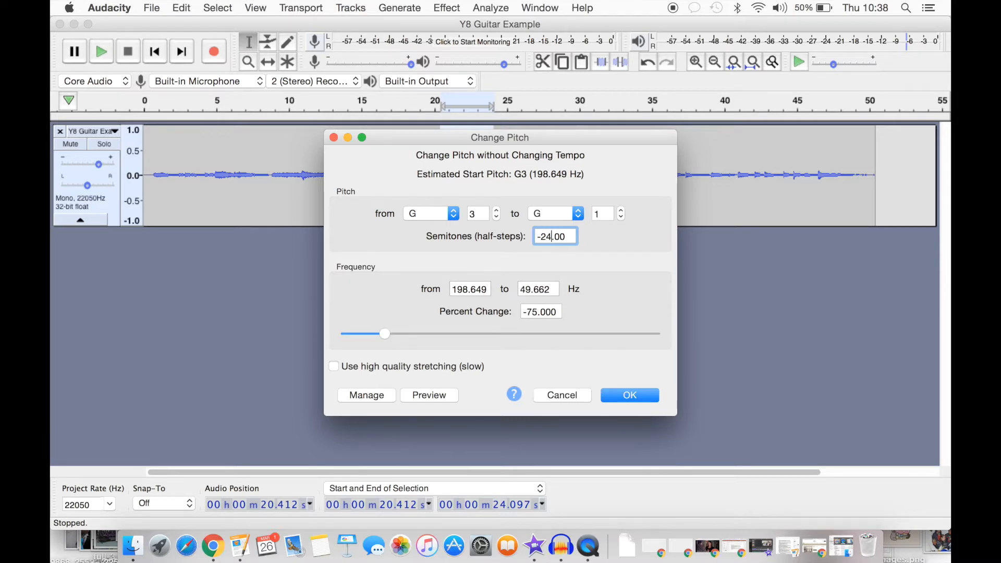
left_click(628, 398)
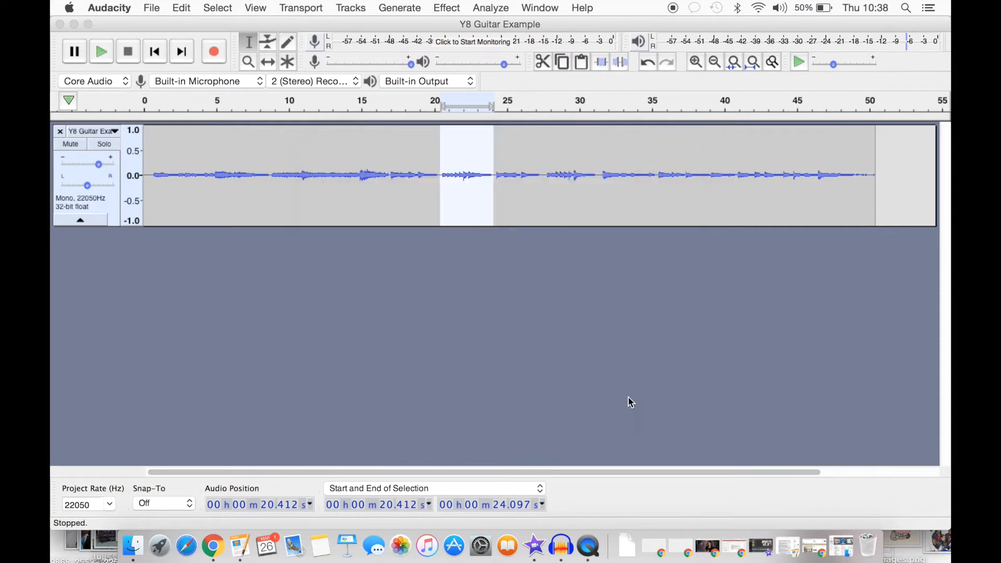
key("space")
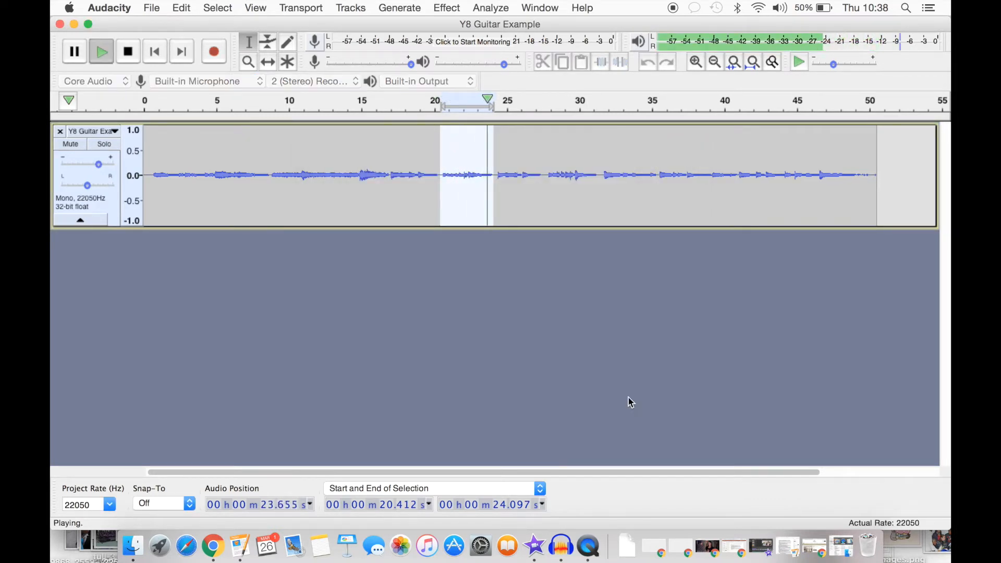
Step: Apply Hard Clipping distortion with a -3.66 dB clipping level to the section from 20.412 to 24.097 seconds and play it back
left_click_drag(546, 182, 491, 184)
left_click(495, 179)
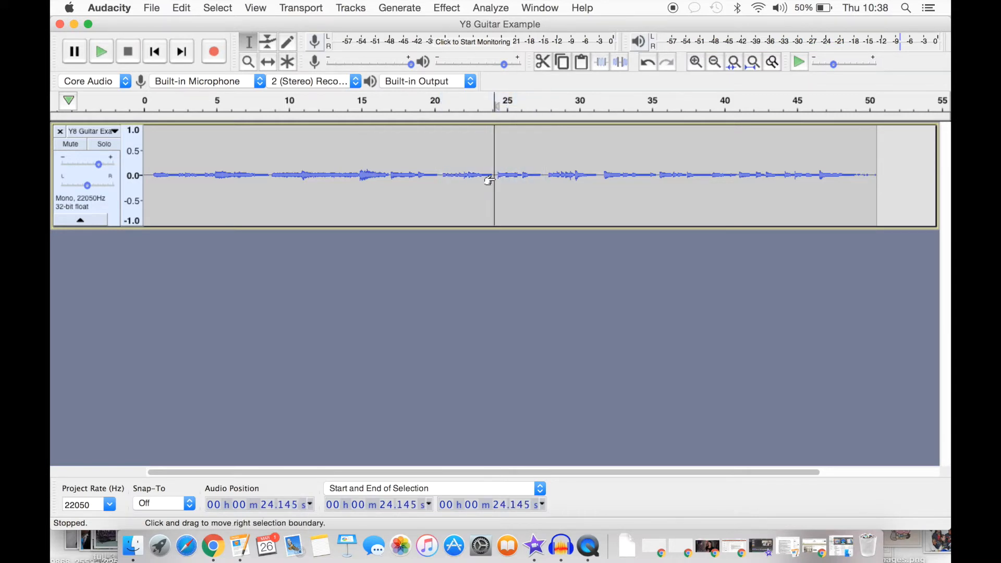
left_click(441, 174)
left_click_drag(484, 175, 495, 177)
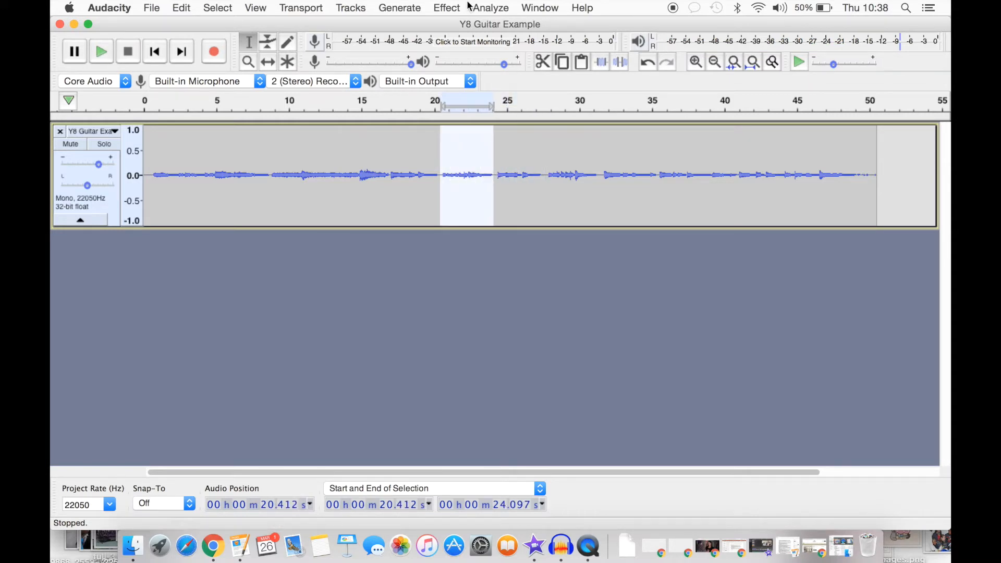
left_click(446, 7)
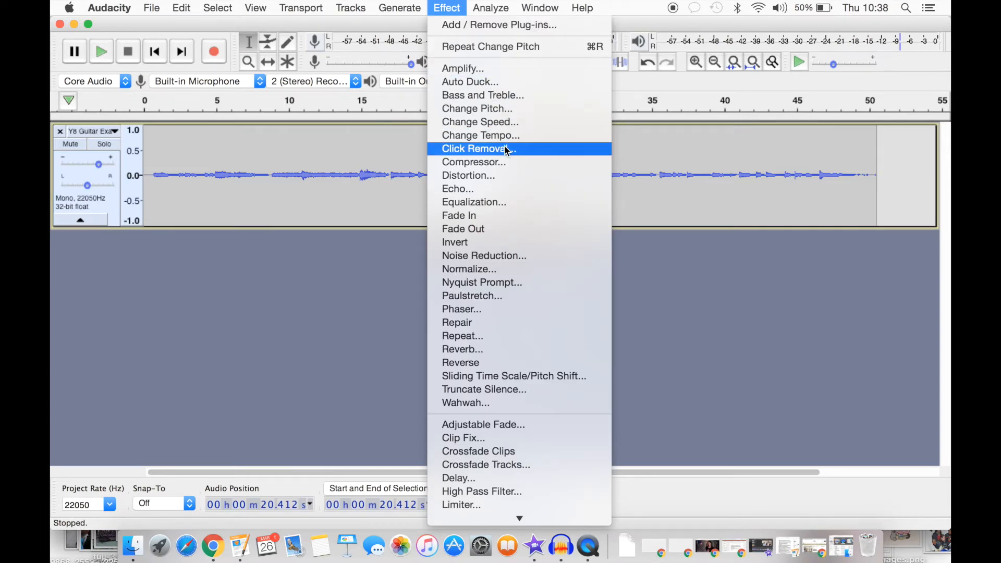
left_click(508, 176)
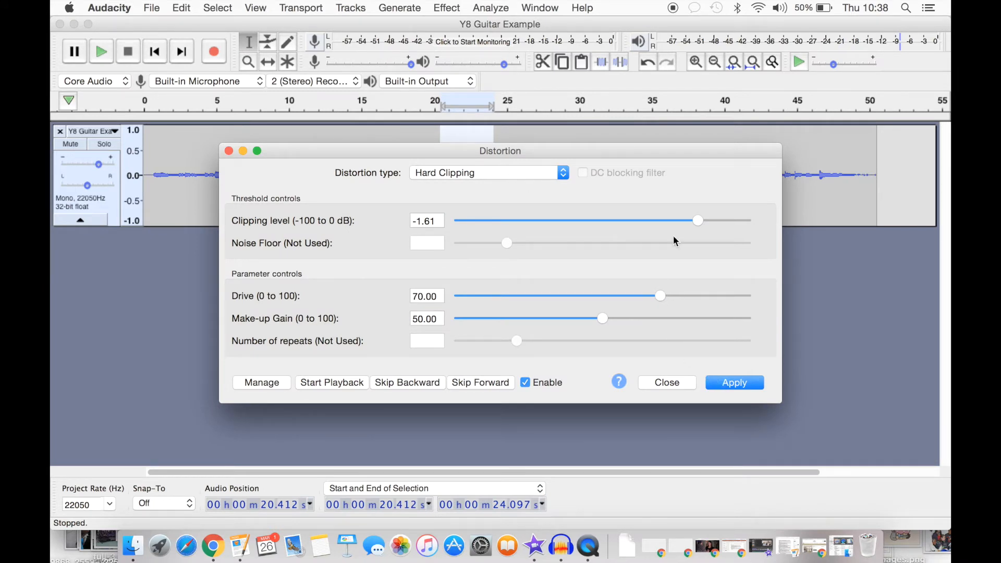
left_click(739, 384)
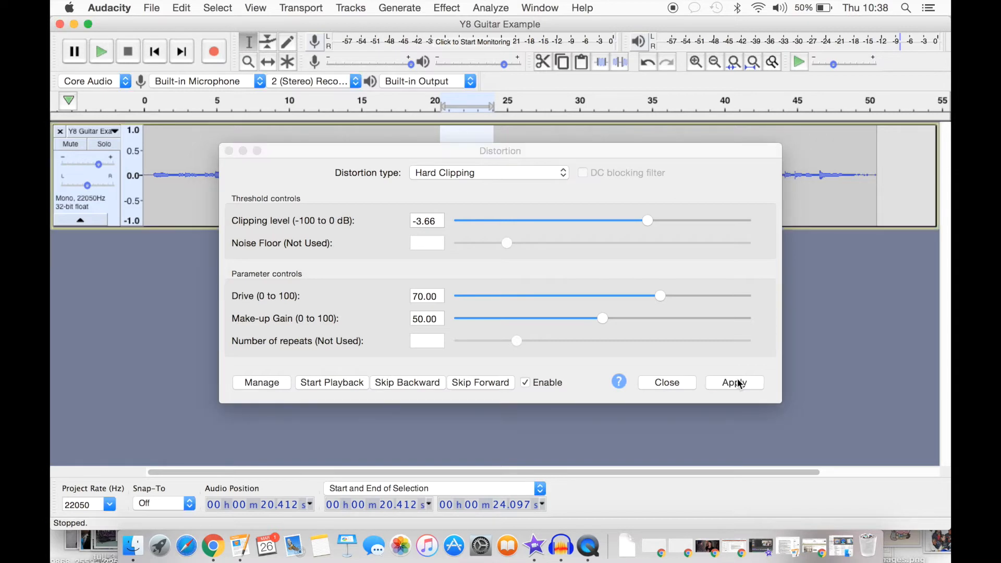
left_click(667, 382)
key("space")
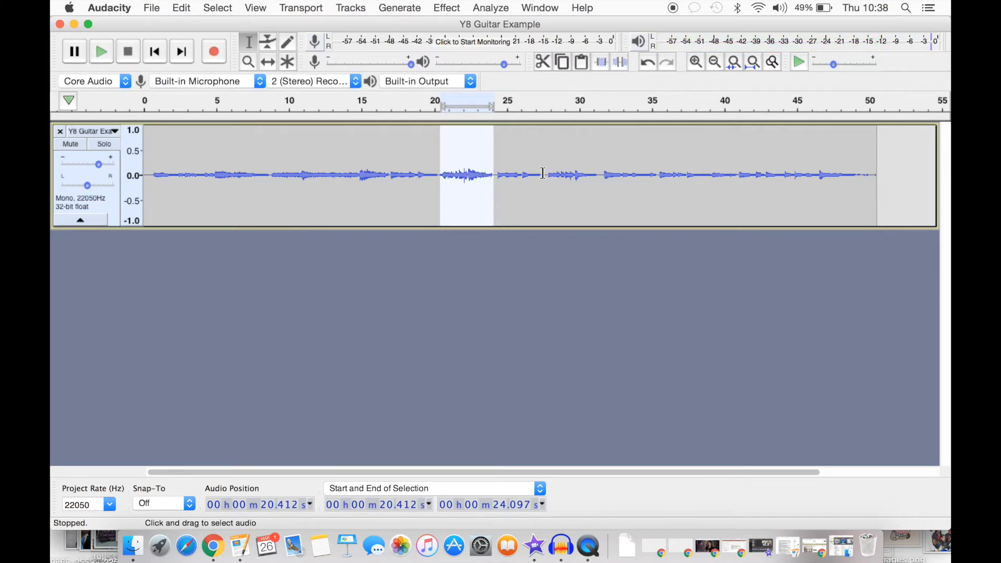
Step: Raise the pitch of the section from 24.145 to 27.685 seconds by 24 semitones and play it back
left_click_drag(545, 175, 495, 176)
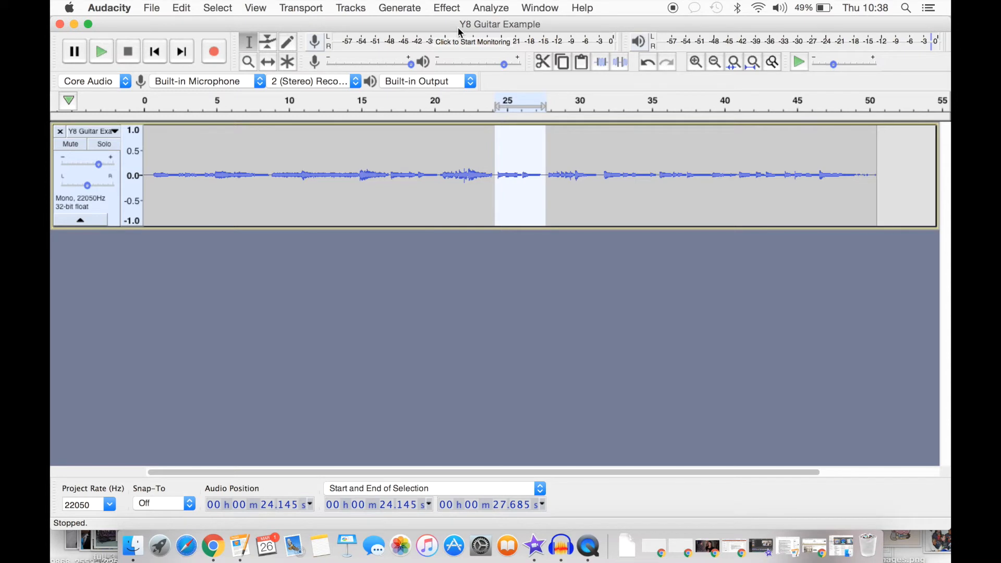
left_click(450, 8)
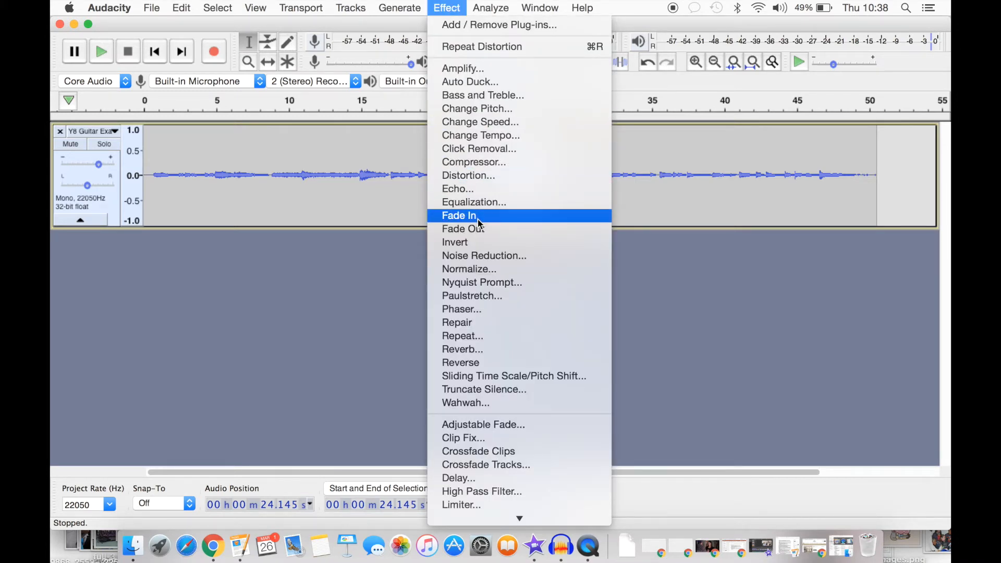
left_click(499, 113)
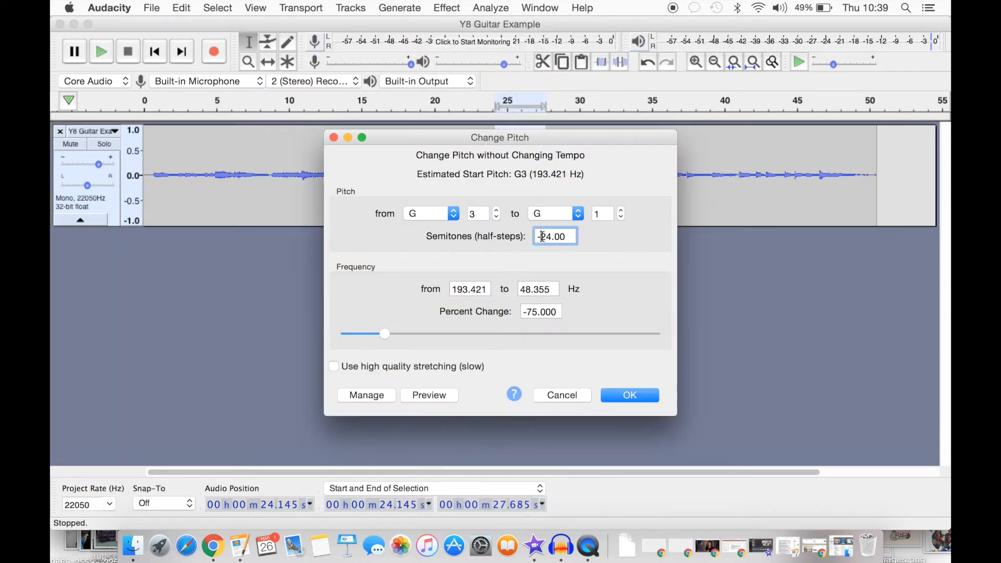
key("BackSpace")
left_click(629, 395)
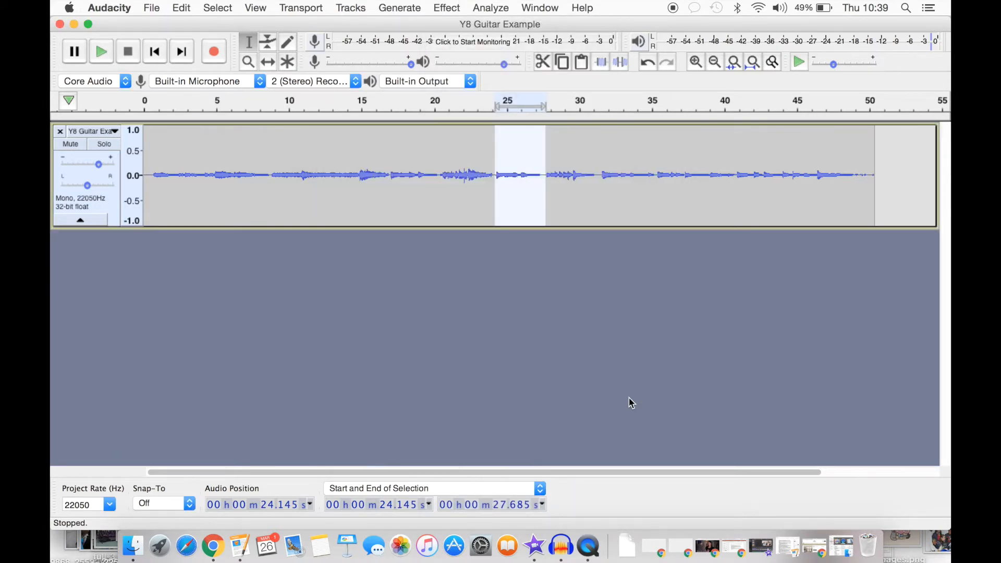
key("space")
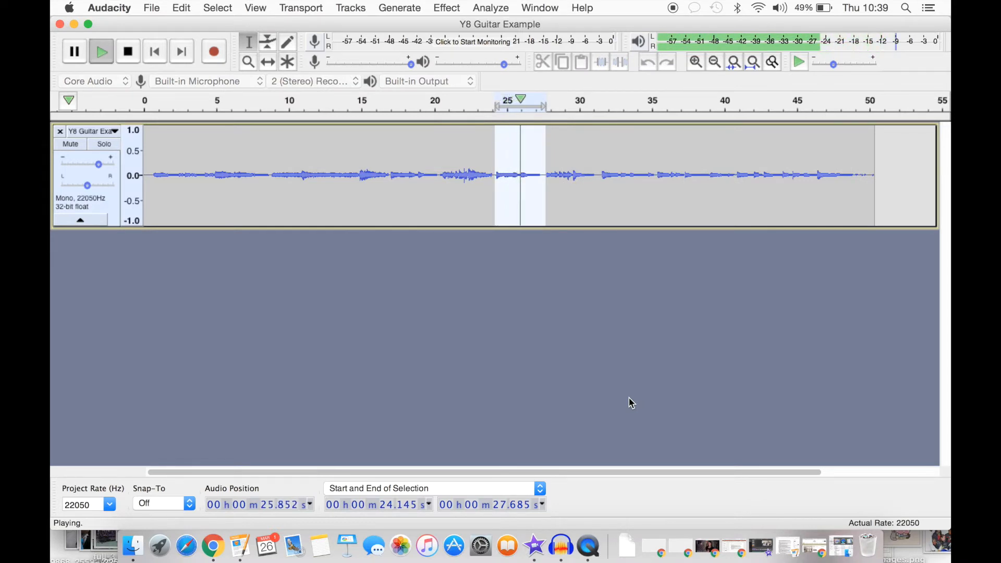
Step: Apply Reverb to the section from 24.145 to 27.685 seconds with the settings already in place
left_click(451, 7)
left_click(505, 349)
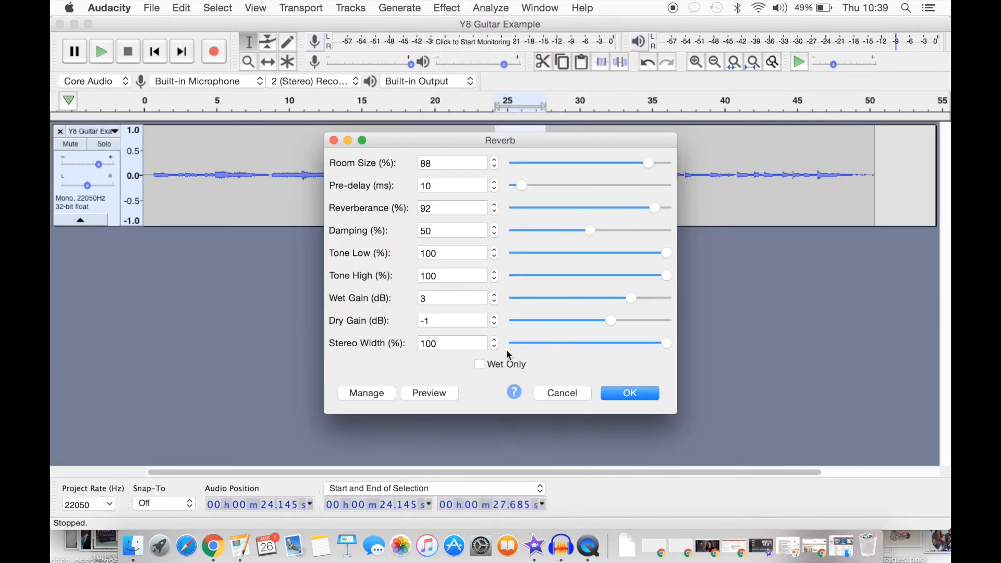
left_click(606, 394)
Step: Apply Hard Clipping distortion with the existing settings to the same section from 24.145 to 27.685 seconds and play it back
left_click(343, 8)
mouse_move(449, 7)
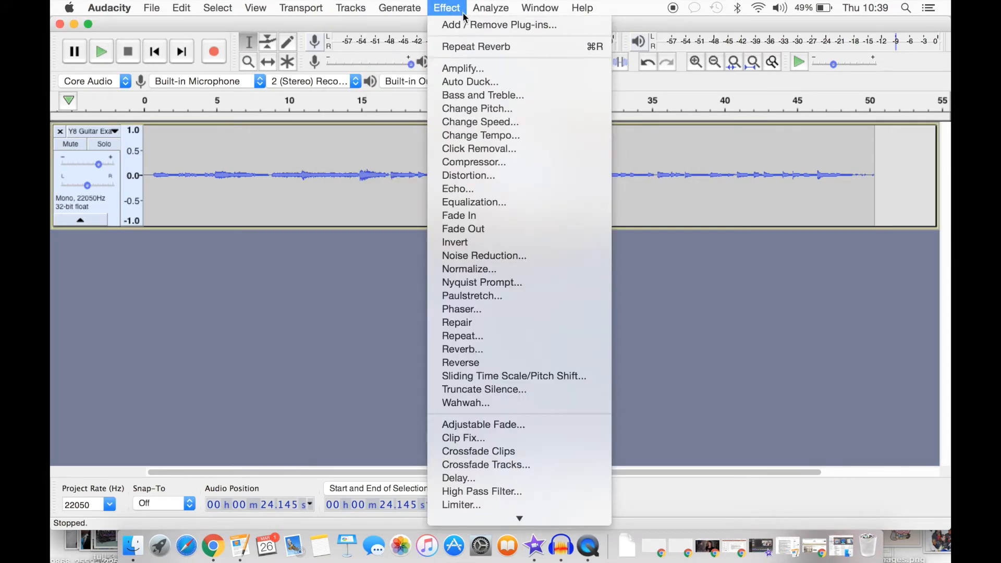
left_click(533, 175)
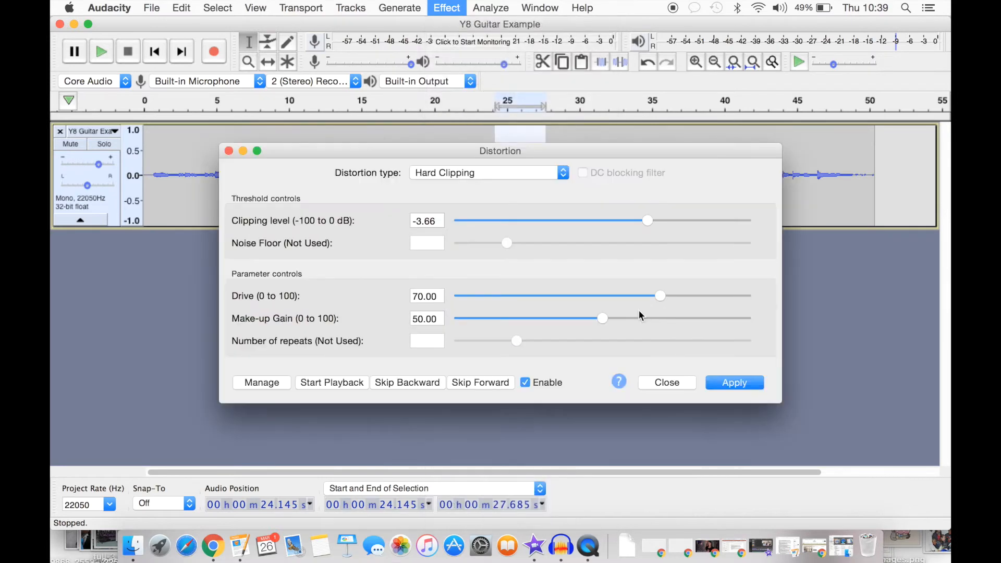
left_click(735, 383)
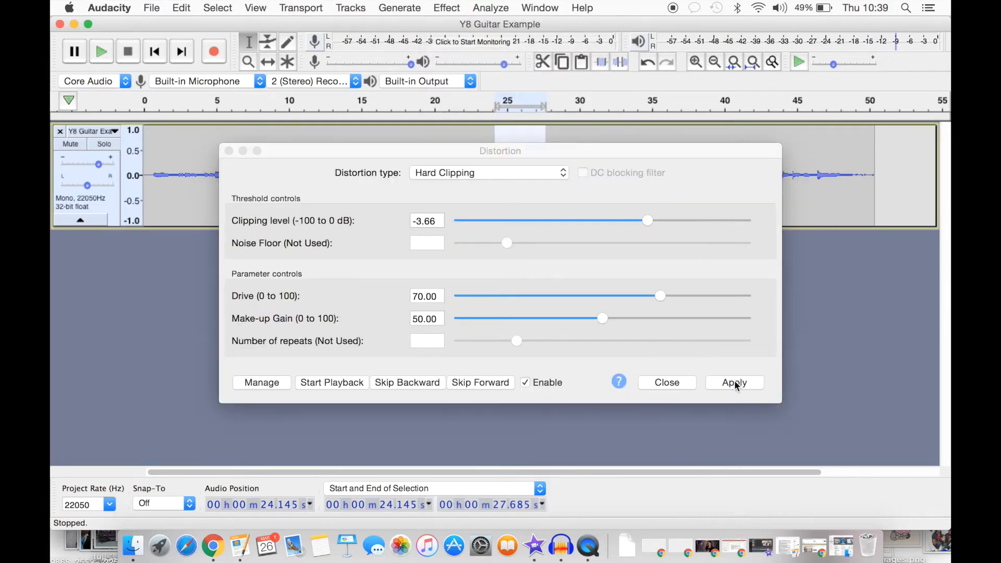
left_click(680, 382)
key("space")
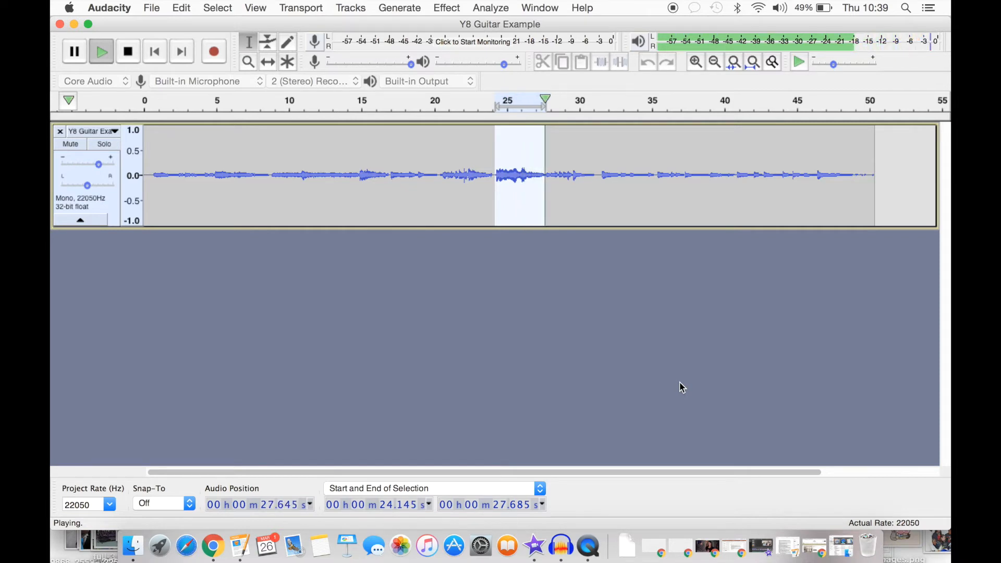
Step: Slow the section from 27.733 to 31.321 seconds with Change Speed at a 0.760 multiplier and play it back
left_click_drag(599, 175, 546, 175)
left_click(451, 8)
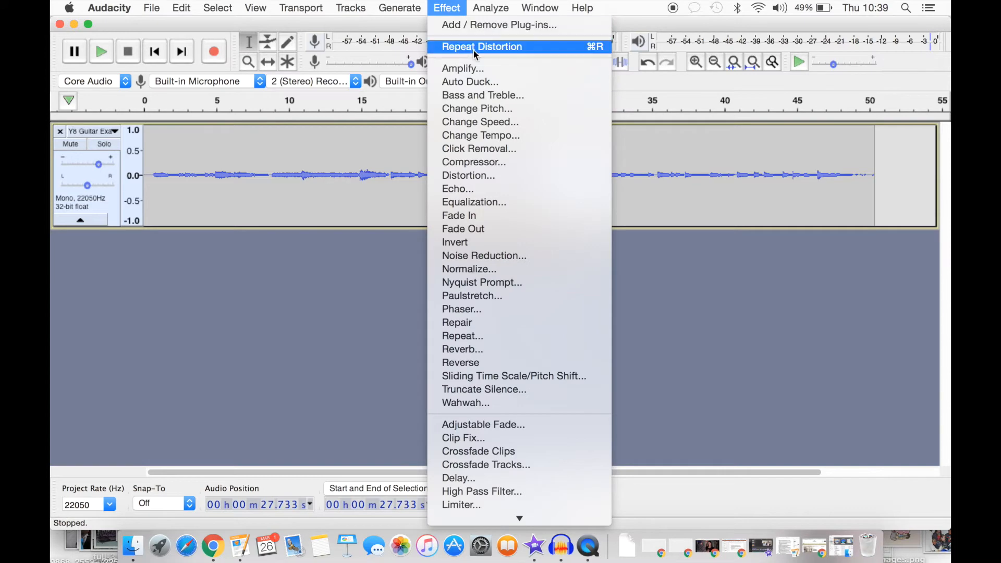
left_click(488, 122)
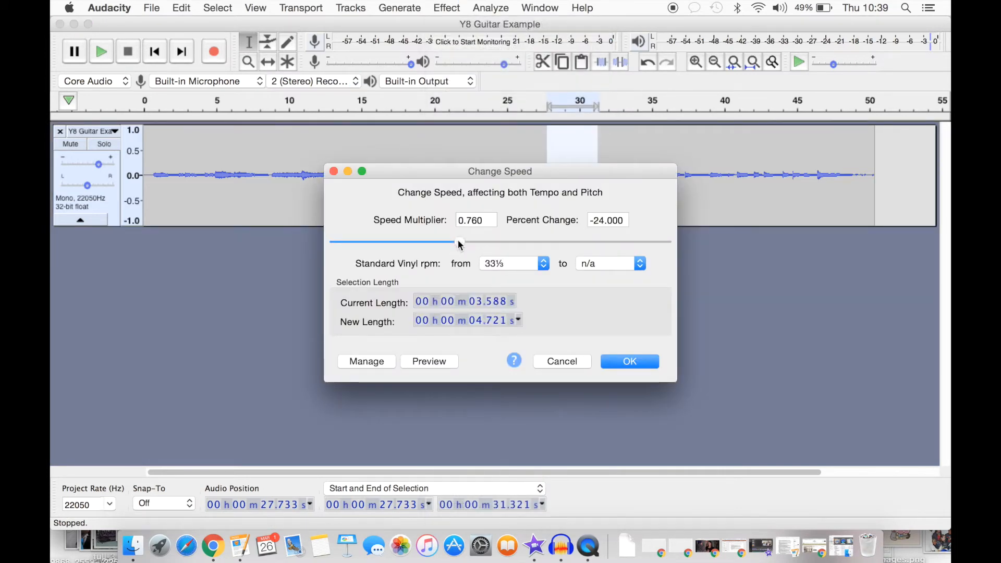
left_click(619, 361)
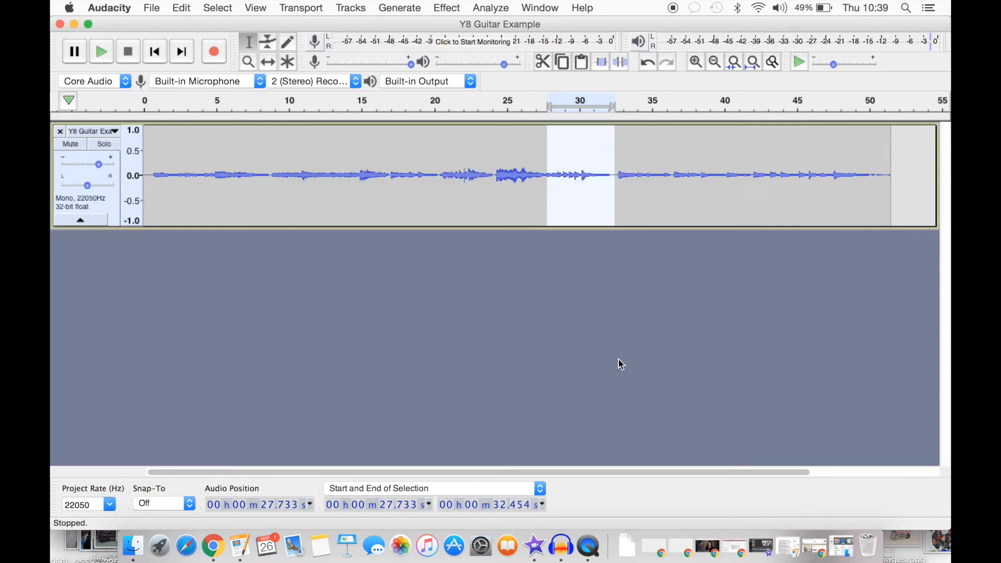
key("space")
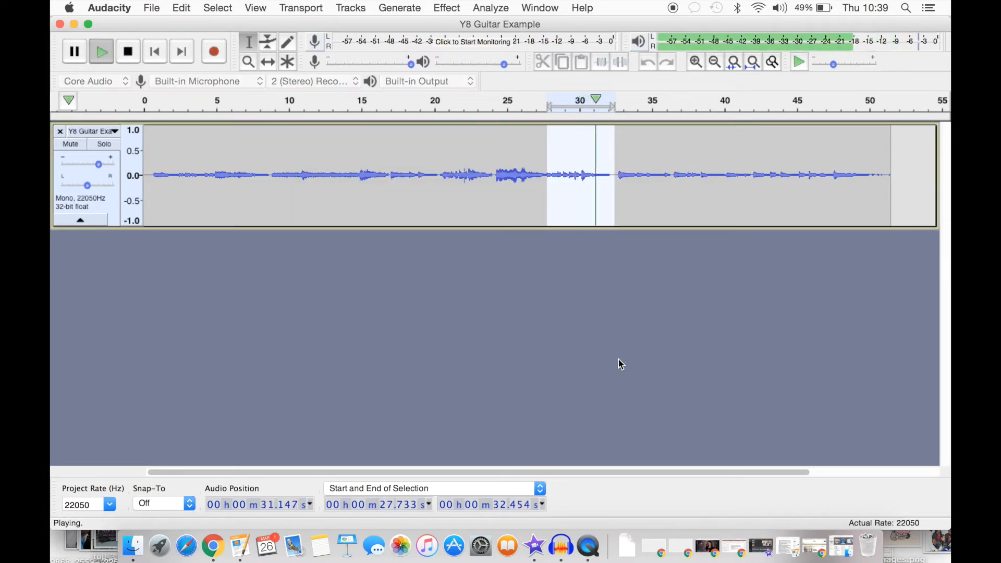
key("space")
Step: Reverse the slowed section from 27.733 to 32.454 seconds, apply Reverb with the existing settings and play it back
left_click(446, 8)
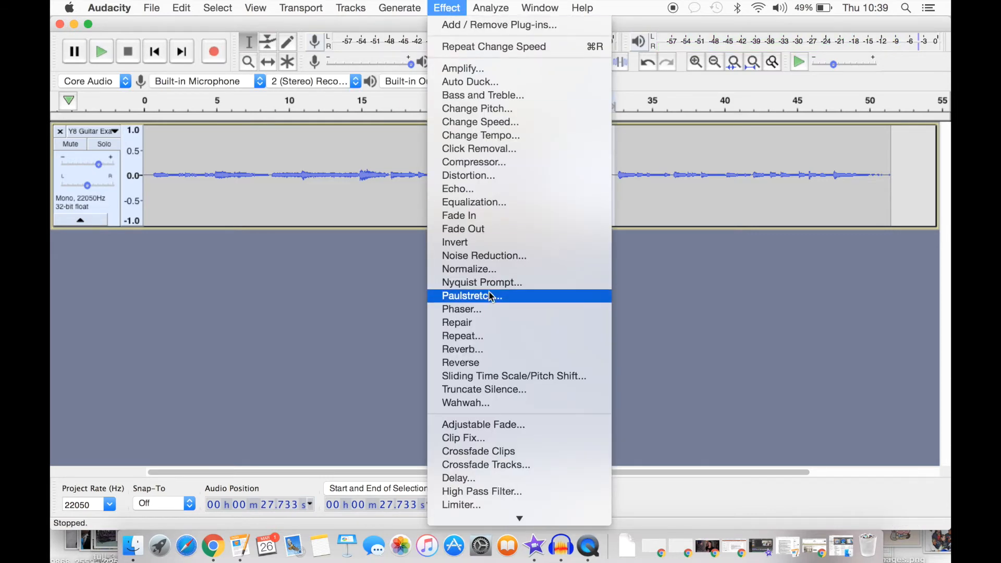
left_click(496, 363)
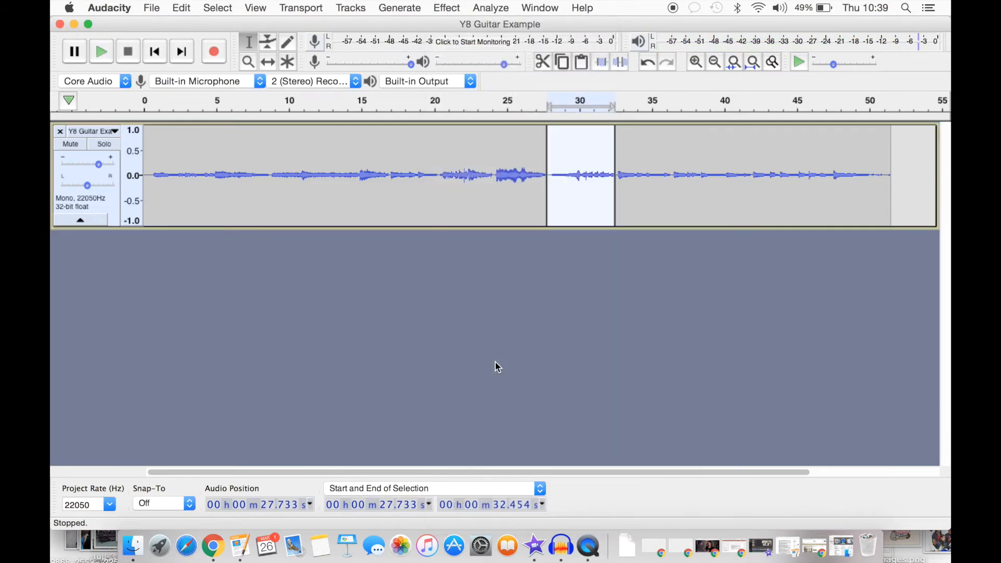
left_click(452, 8)
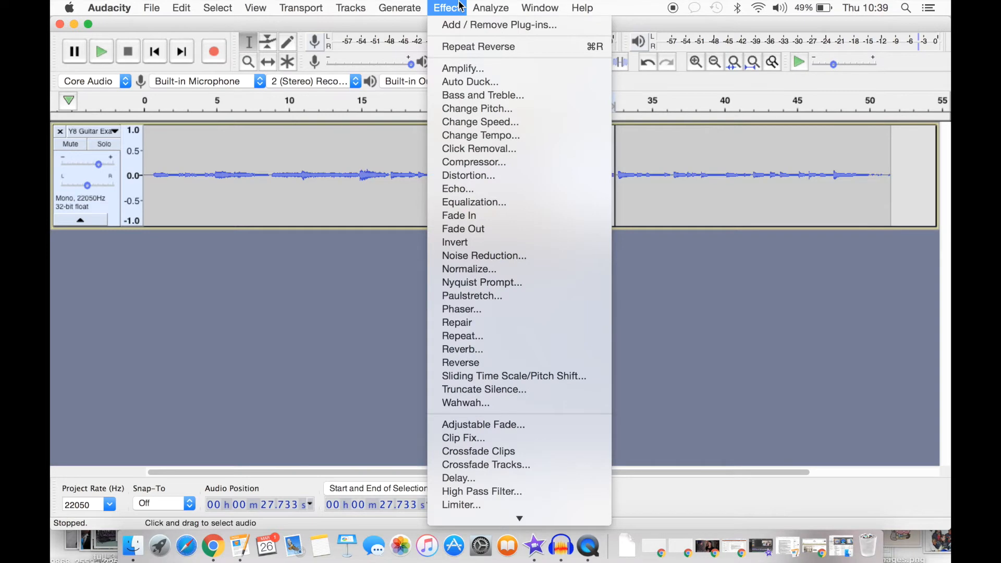
left_click(460, 348)
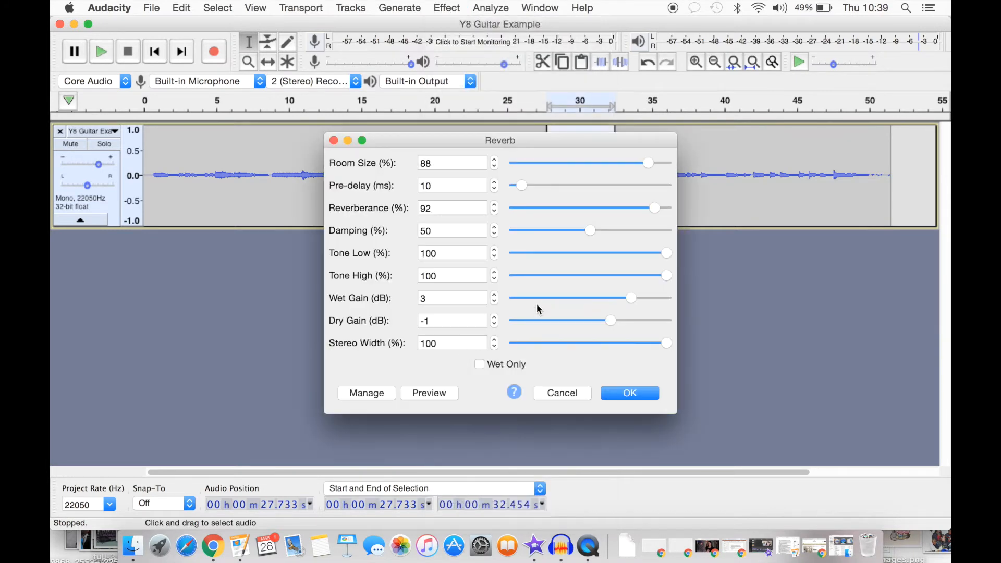
left_click(626, 393)
key("space")
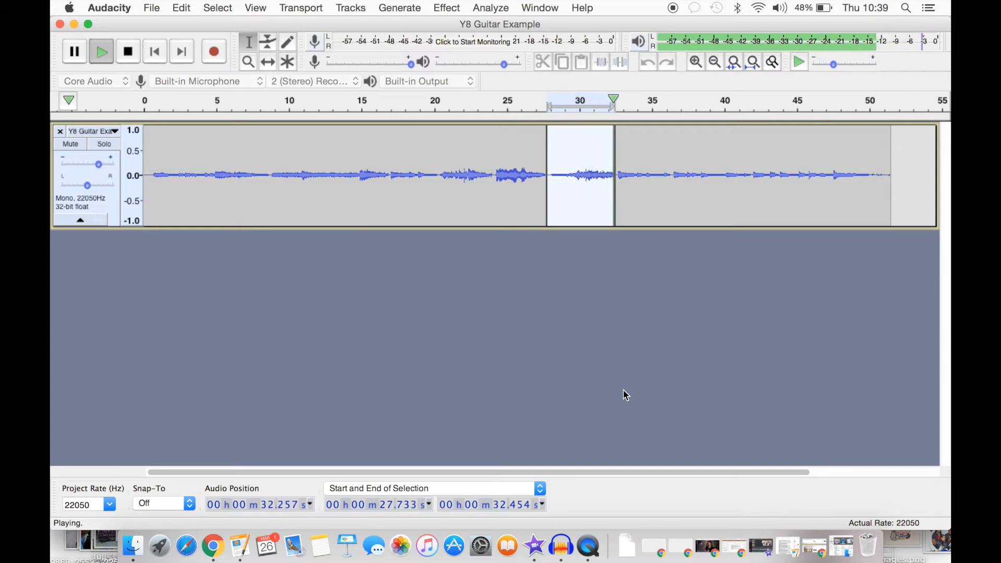
Step: Apply Equalization to the section from 32.454 to 36.509 seconds with a drawn curve of about 24 dB lows, 8 dB mids and -24 dB highs; play it
left_click_drag(673, 175, 615, 174)
left_click(475, 5)
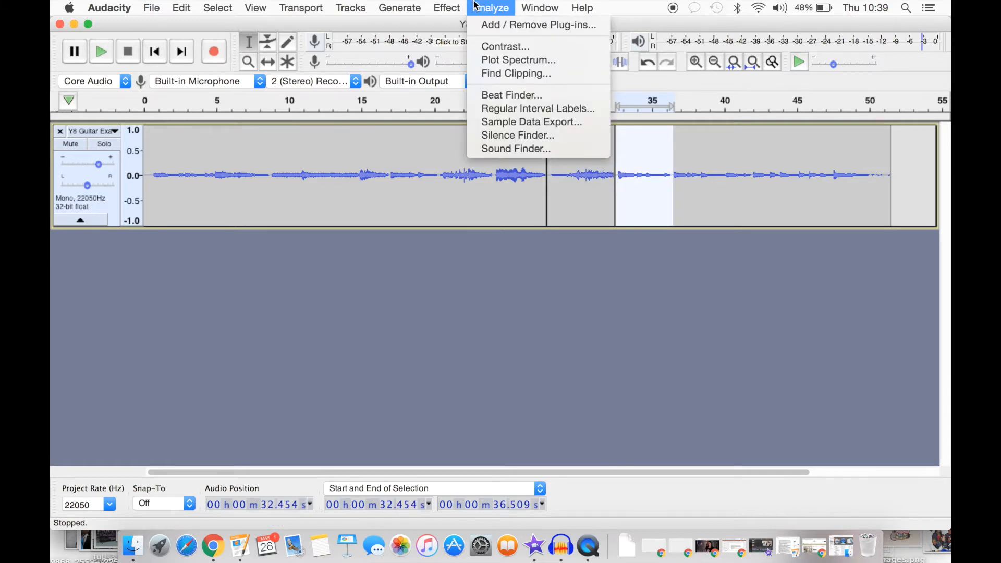
mouse_move(452, 4)
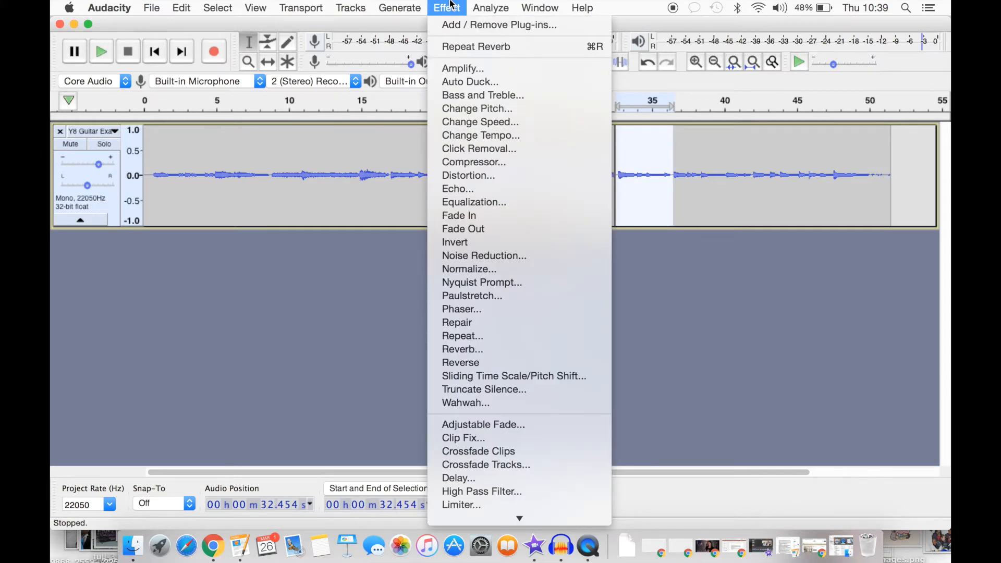
left_click(512, 202)
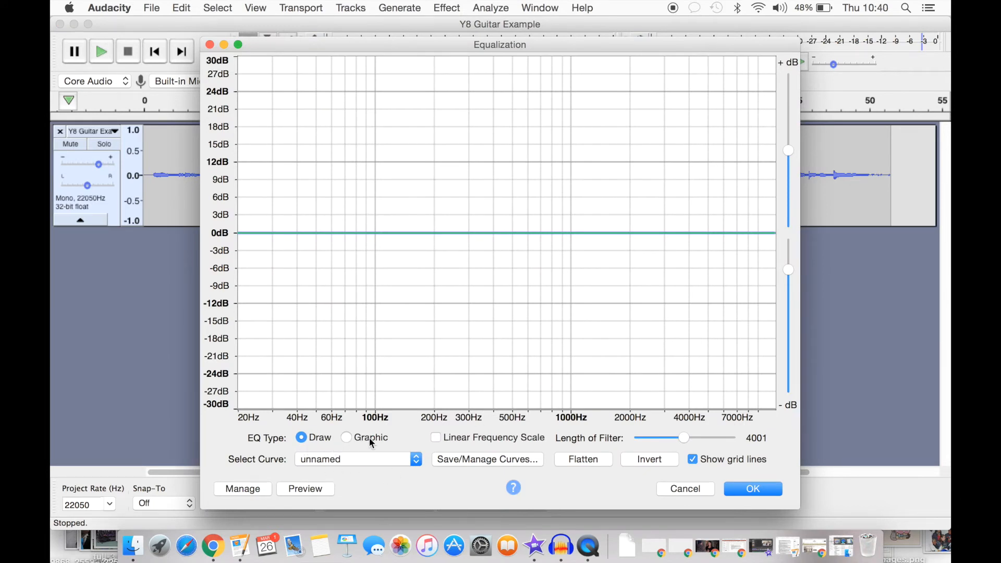
left_click_drag(301, 235, 339, 163)
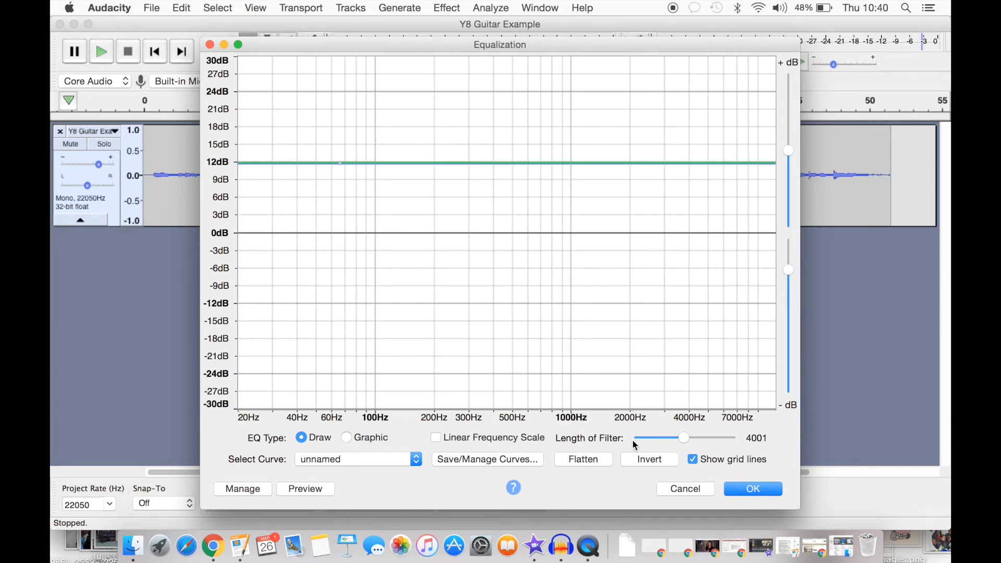
left_click_drag(567, 372, 457, 345)
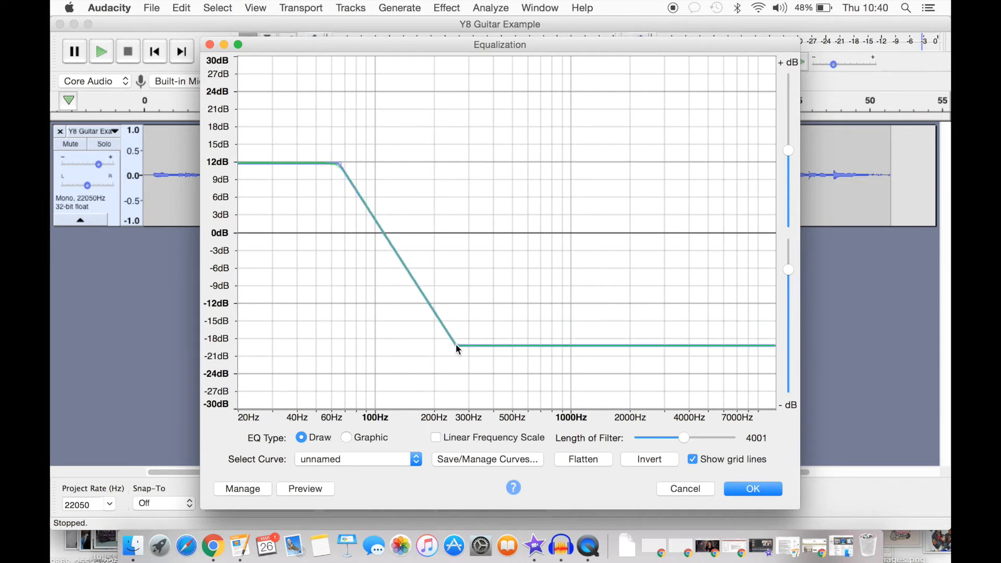
left_click(641, 186)
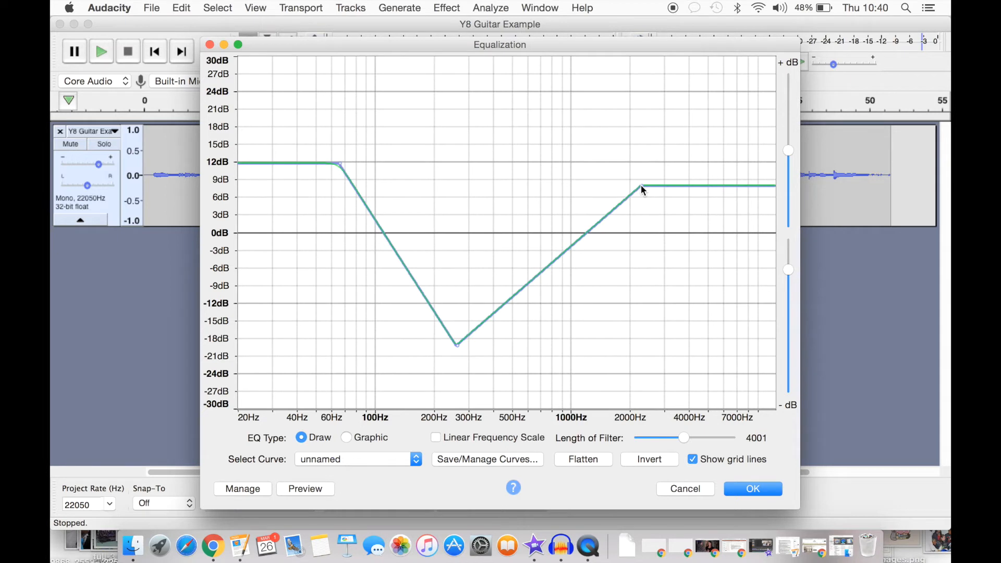
left_click_drag(695, 190, 683, 374)
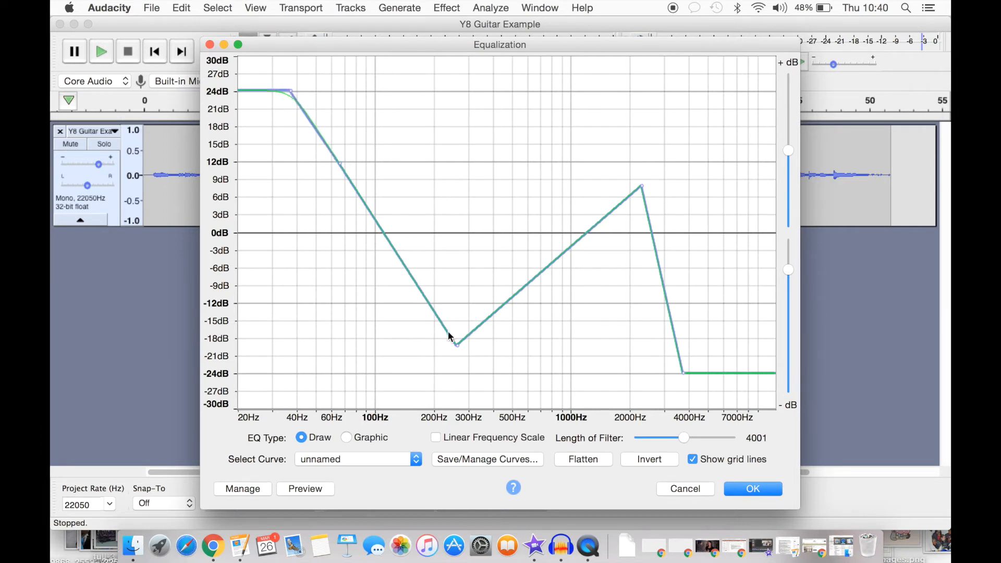
left_click_drag(457, 343, 492, 183)
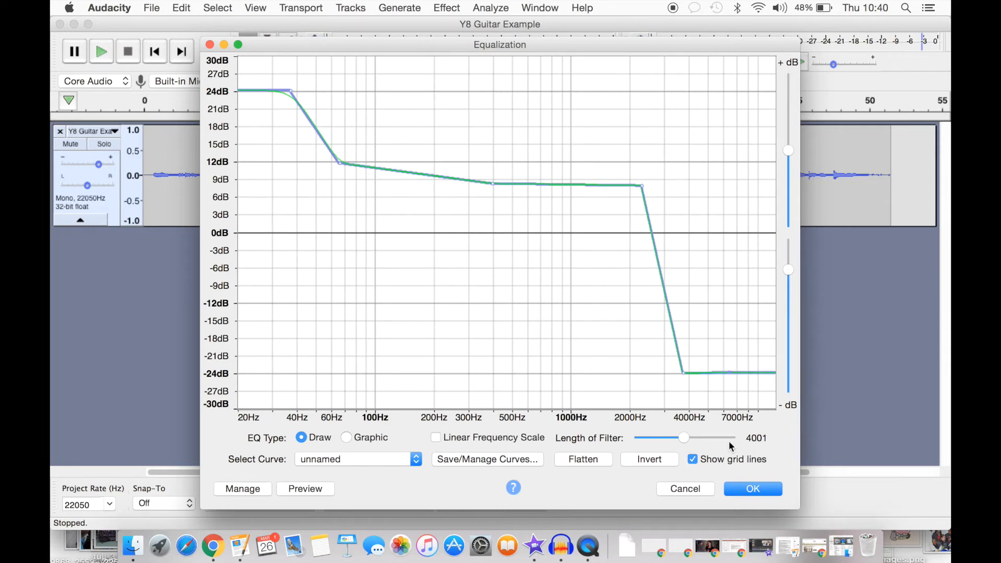
left_click(751, 488)
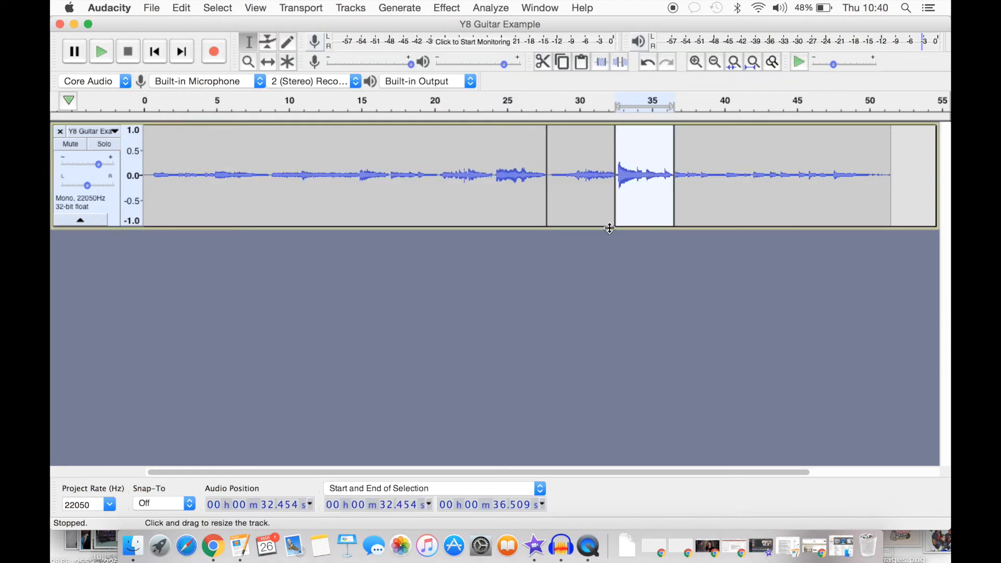
key("space")
Step: Select the section from 36.509 to 40.048 seconds and redraw its Equalization curve to cut everything below about 700 Hz to -30 dB
left_click_drag(725, 176, 675, 176)
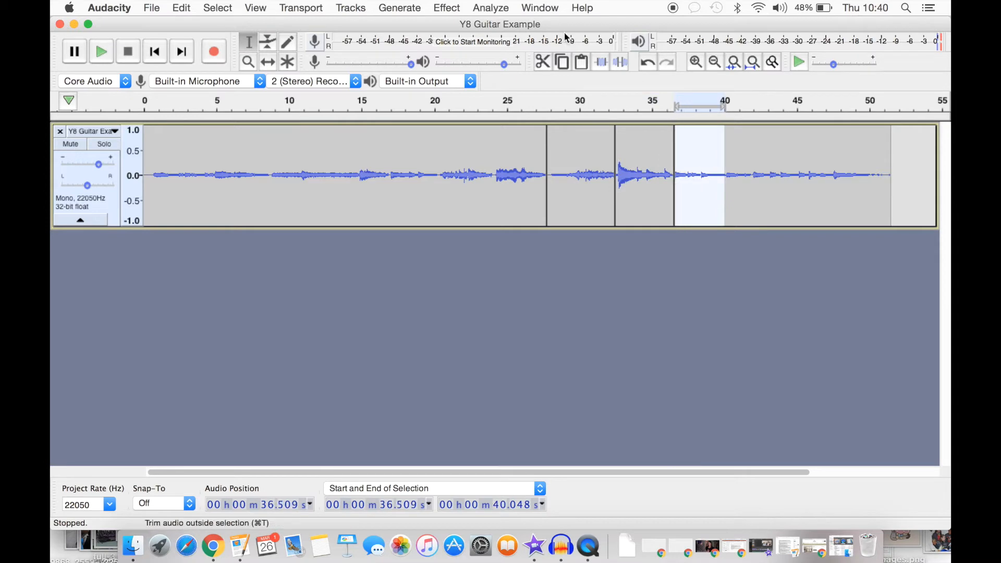
left_click(446, 8)
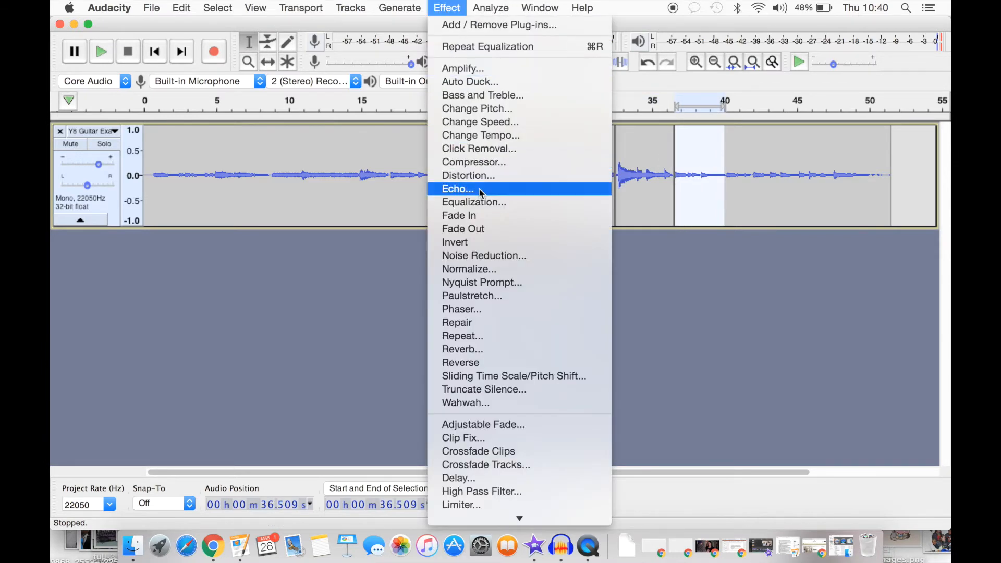
left_click(486, 202)
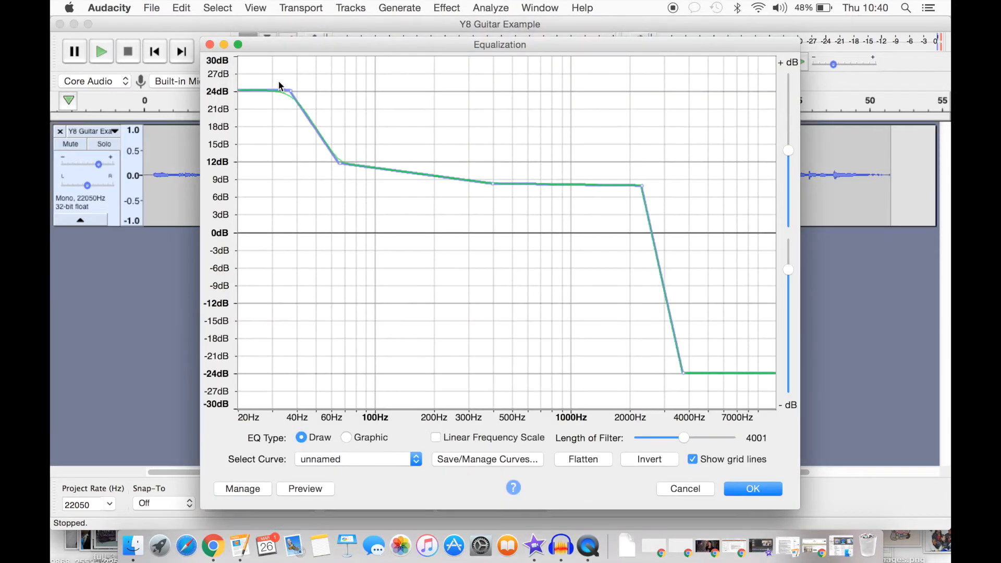
left_click_drag(271, 90, 309, 415)
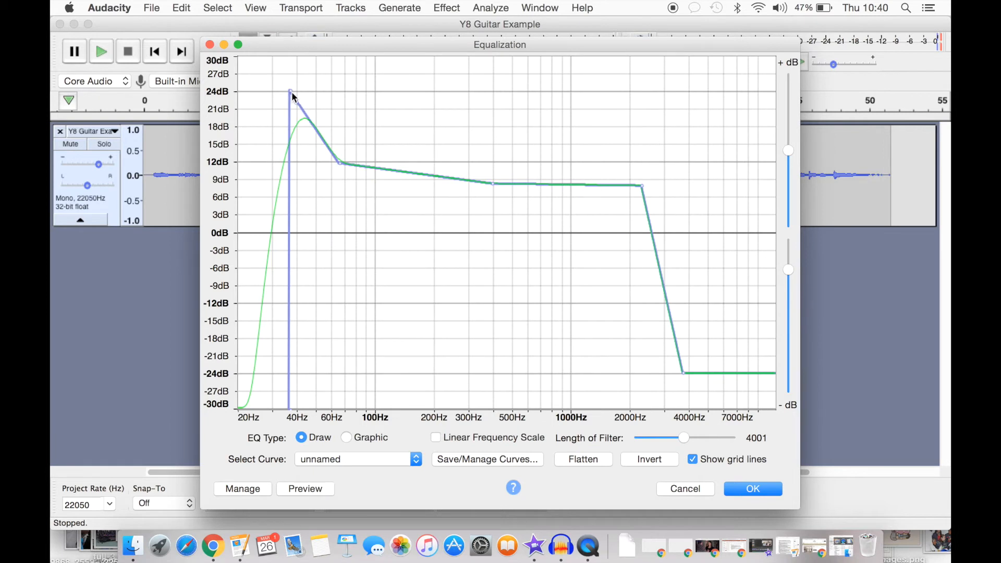
left_click_drag(290, 92, 430, 258)
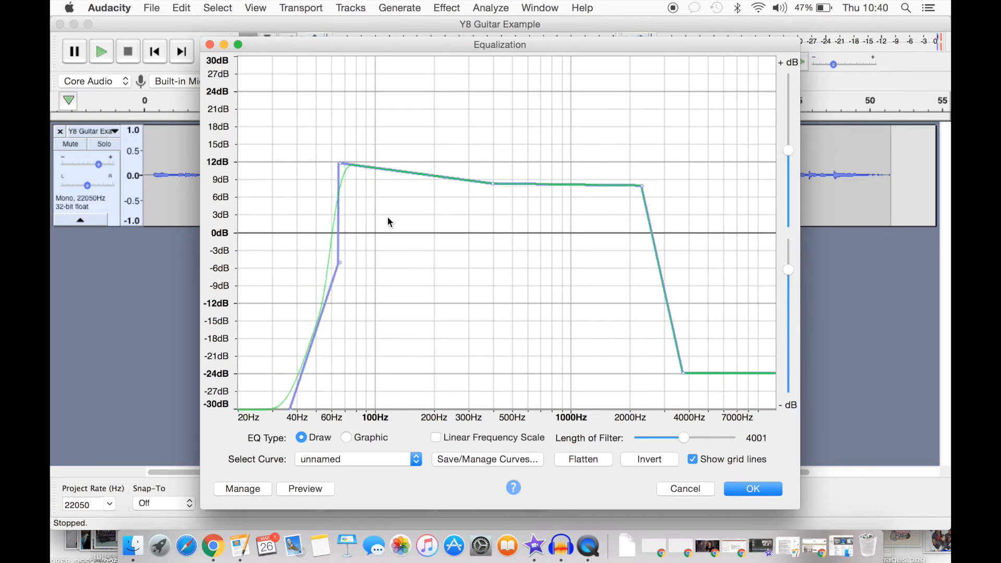
left_click_drag(342, 166, 468, 246)
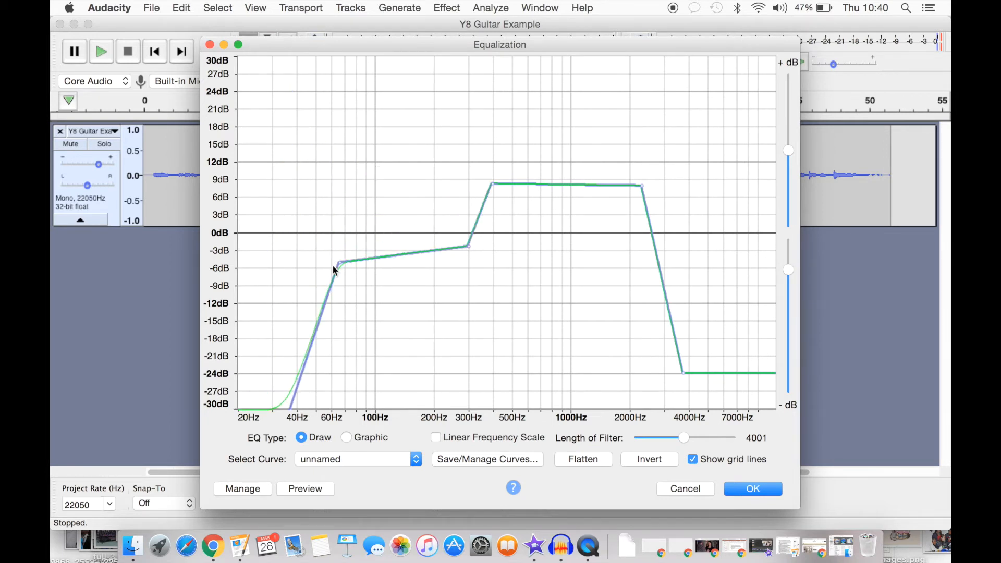
left_click_drag(339, 263, 421, 414)
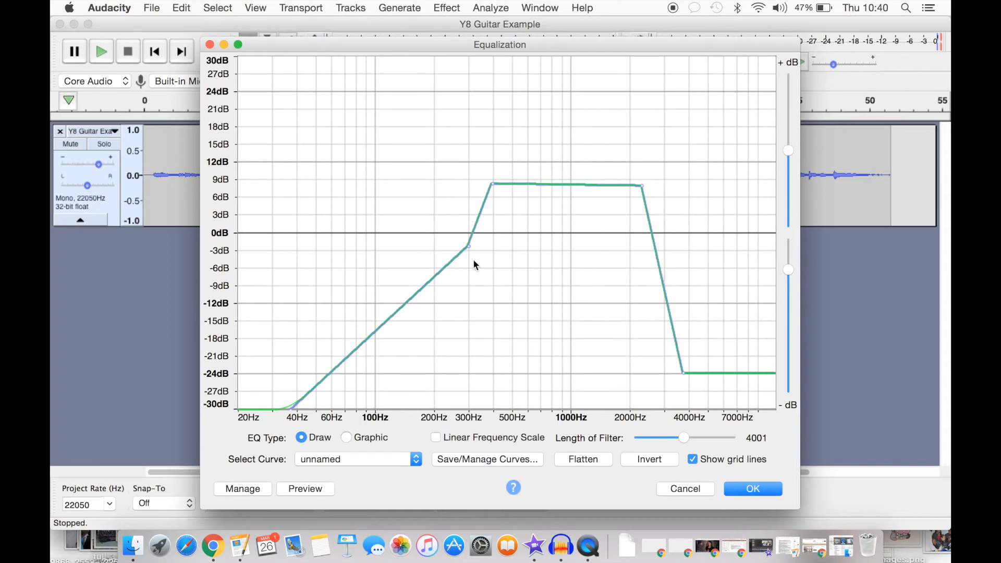
left_click_drag(468, 249, 490, 417)
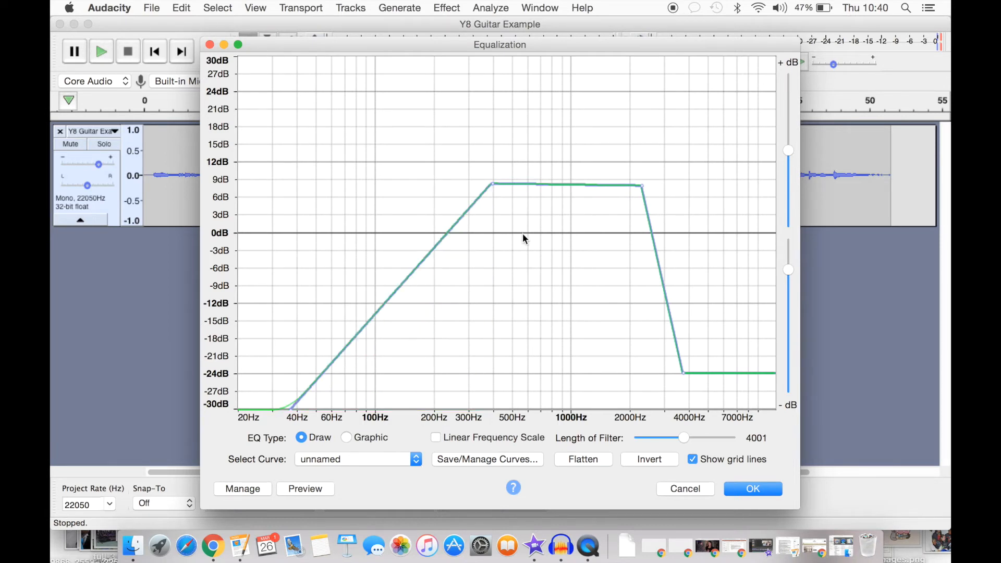
left_click_drag(494, 188, 538, 409)
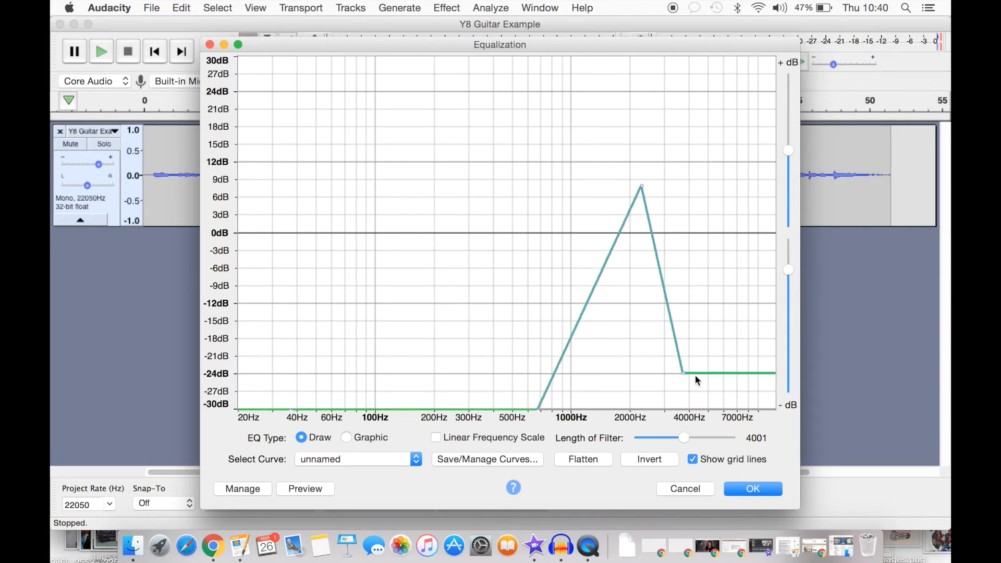
Step: Raise the high end of the Equalization curve to about 30 dB, apply it to the section and play it back
left_click_drag(684, 372, 759, 60)
left_click(751, 488)
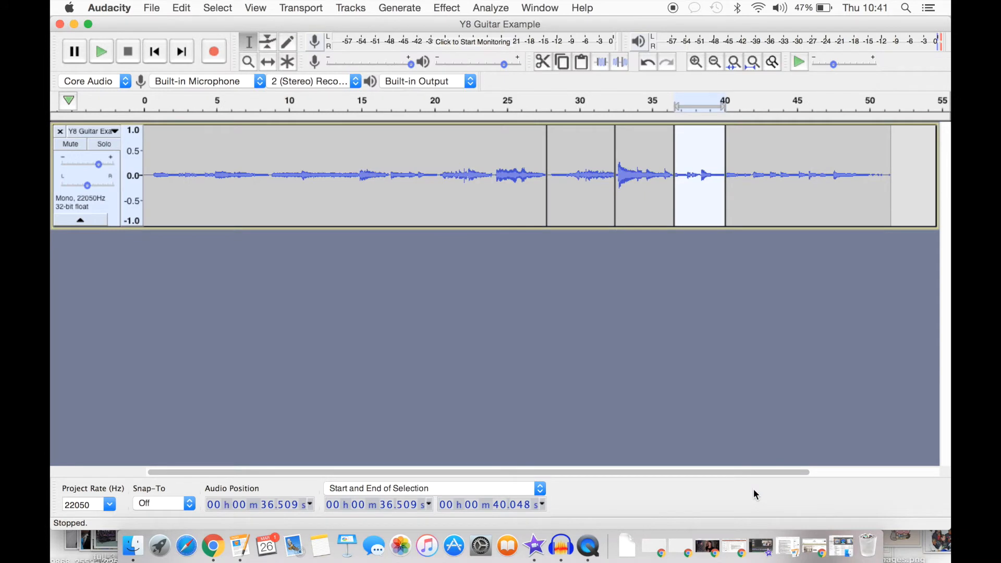
key("space")
Step: Apply Hard Clipping distortion with a clipping level of -1.82 dB to the same section from 36.509 to 40.048 seconds and play it back
left_click(447, 7)
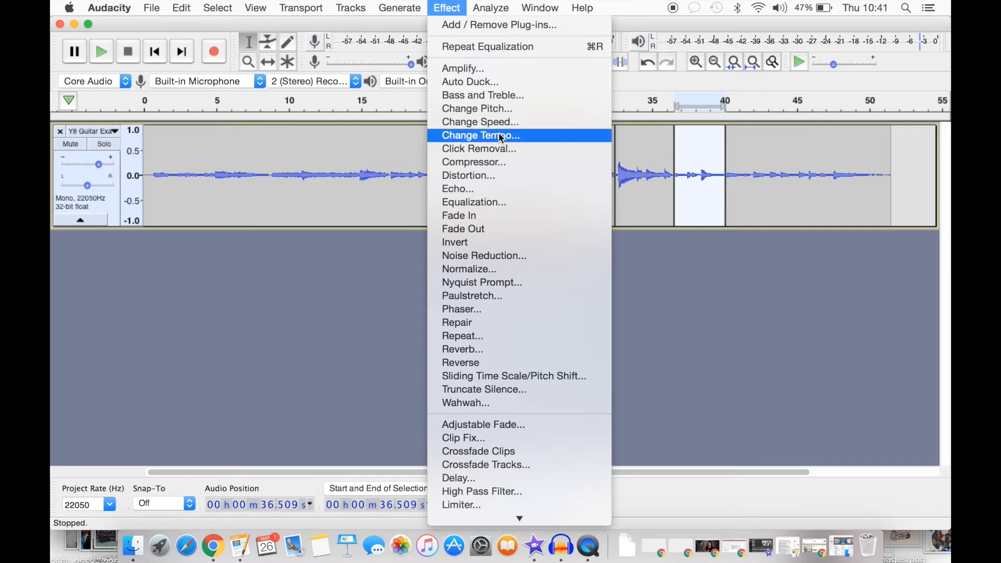
left_click(469, 175)
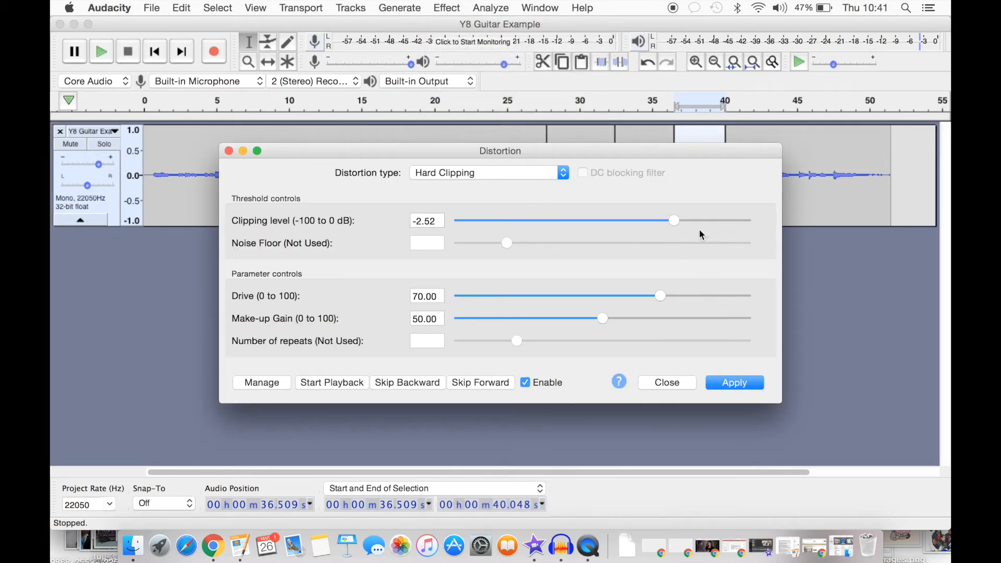
left_click(734, 385)
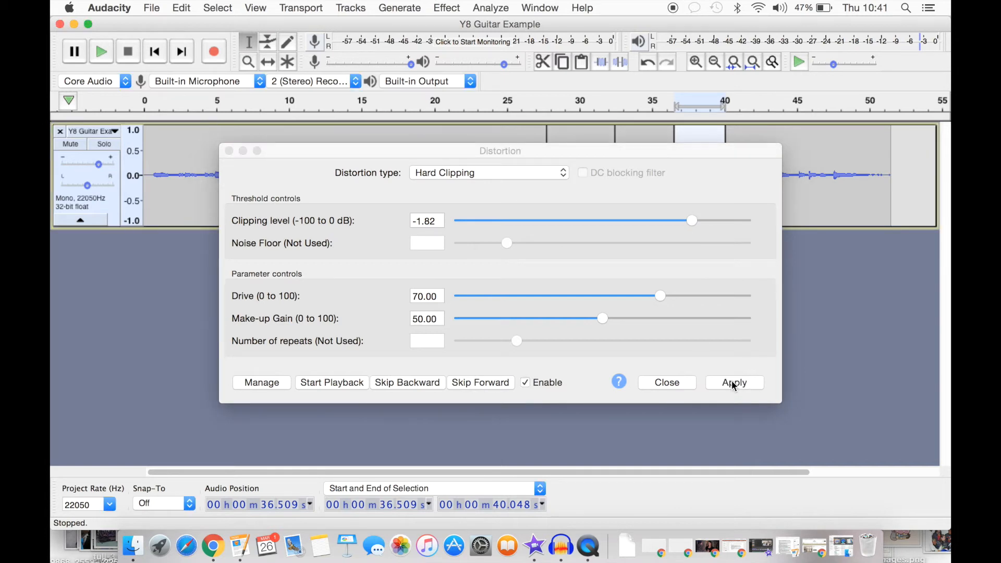
key("space")
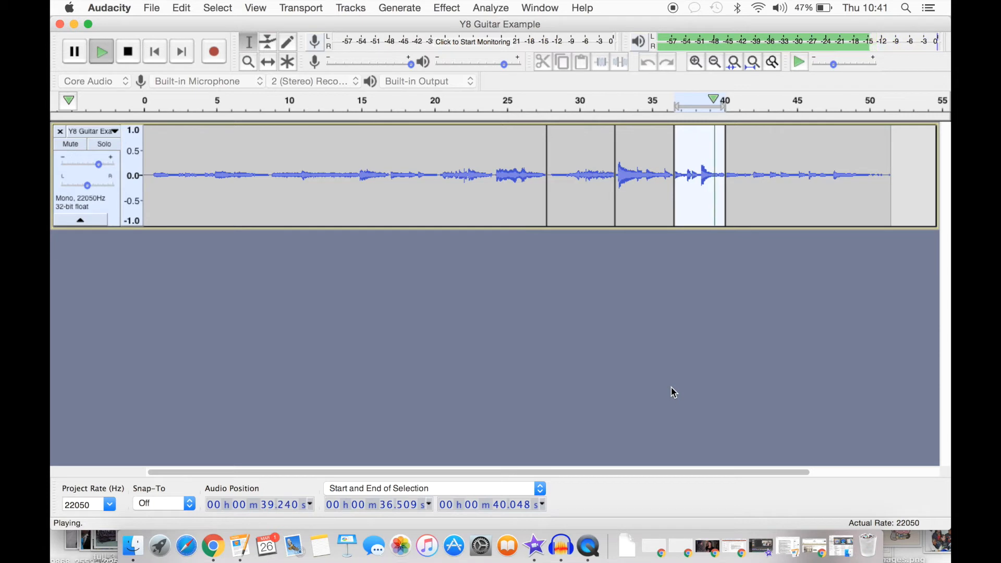
Step: Apply Reverb with the existing settings to the section from 36.509 to 40.048 seconds and play it back
left_click(446, 7)
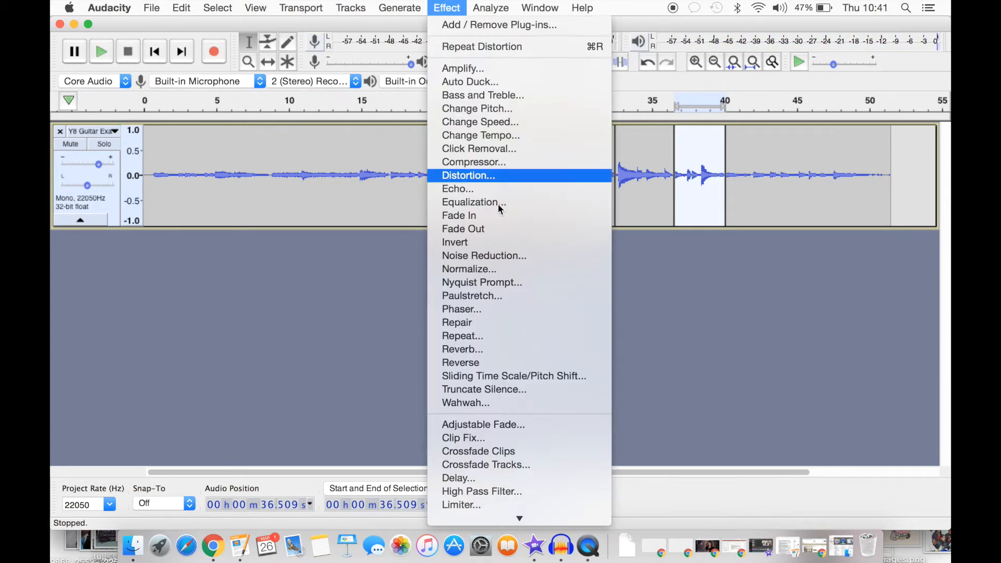
left_click(502, 355)
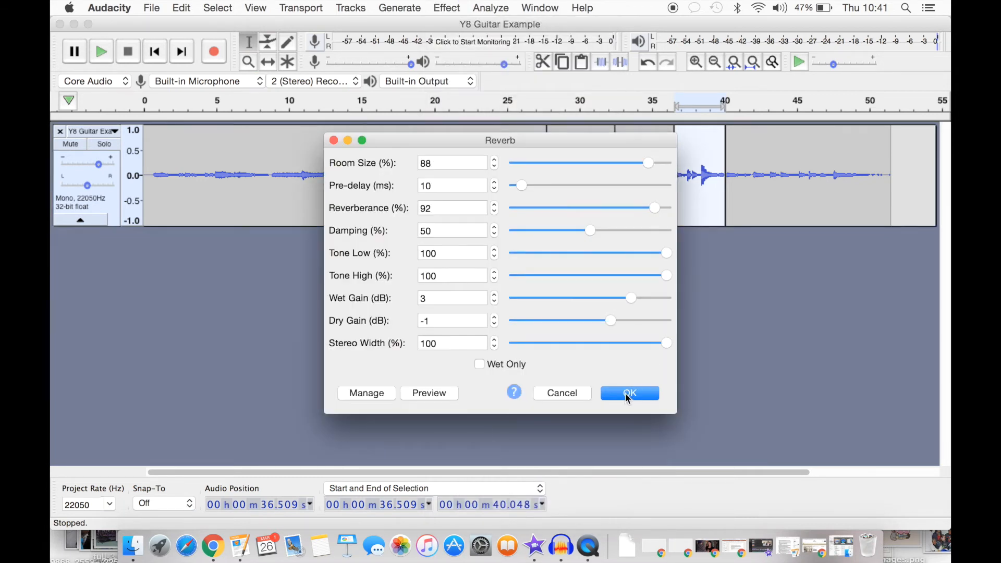
left_click(628, 395)
key("space")
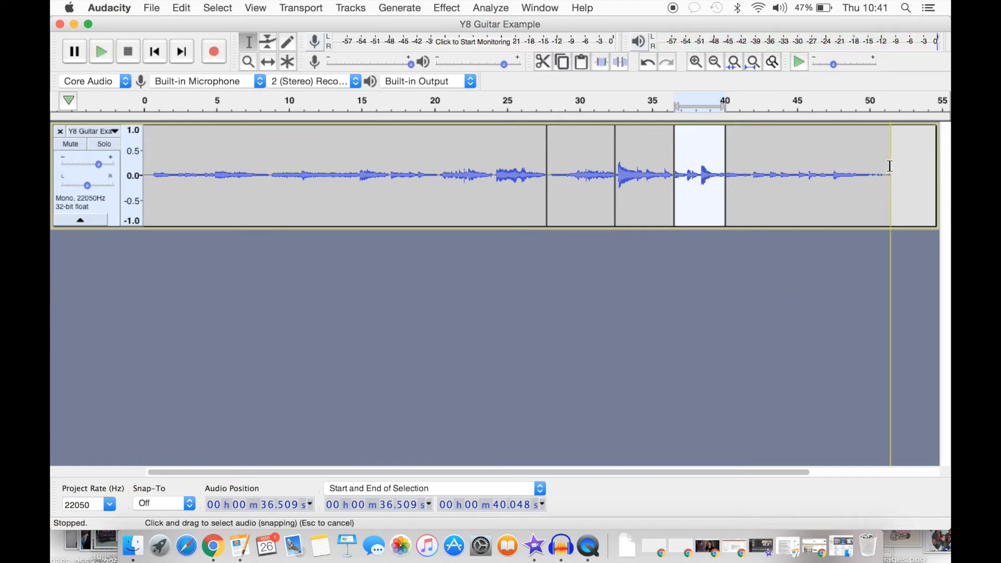
Step: Select the remaining audio from 40.048 to 51.463 seconds and repeat it once
left_click_drag(890, 166, 728, 175)
left_click(448, 8)
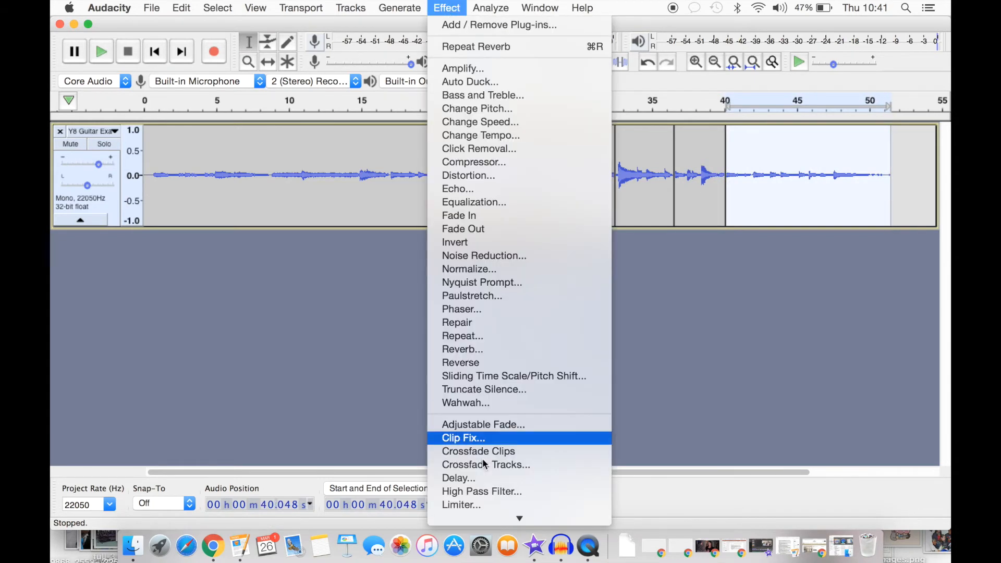
left_click(506, 337)
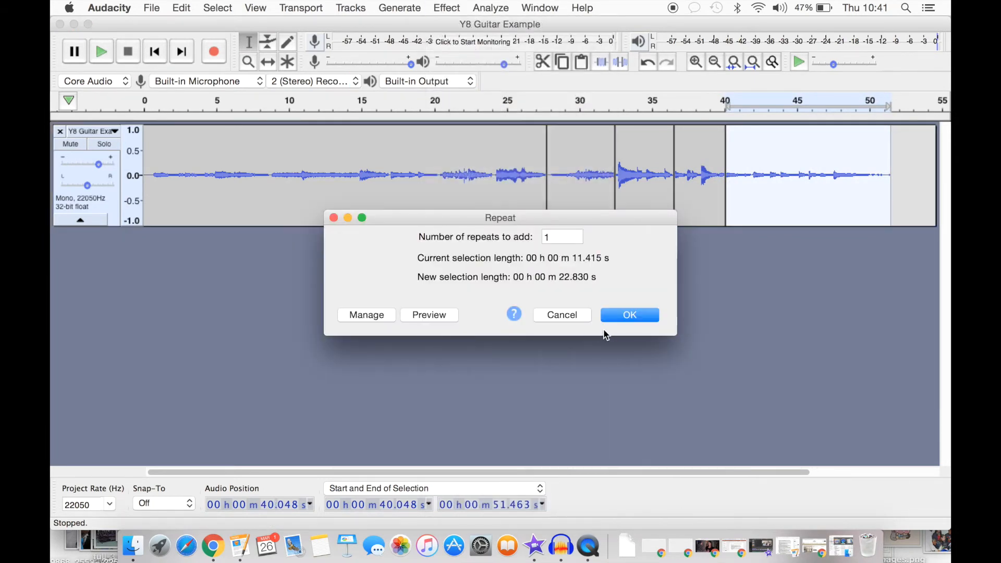
left_click(630, 315)
Step: Apply Hard Clipping distortion with the existing settings to the first copy of the repeated audio, from 40.048 to 51.297 seconds
scroll(752, 268, "right", 5)
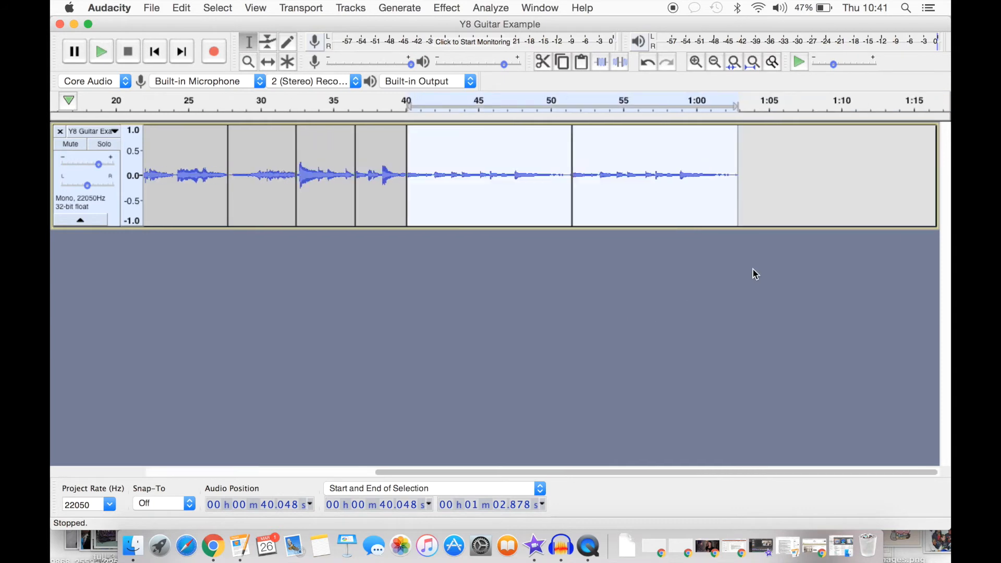
left_click(571, 181)
left_click_drag(570, 185, 408, 183)
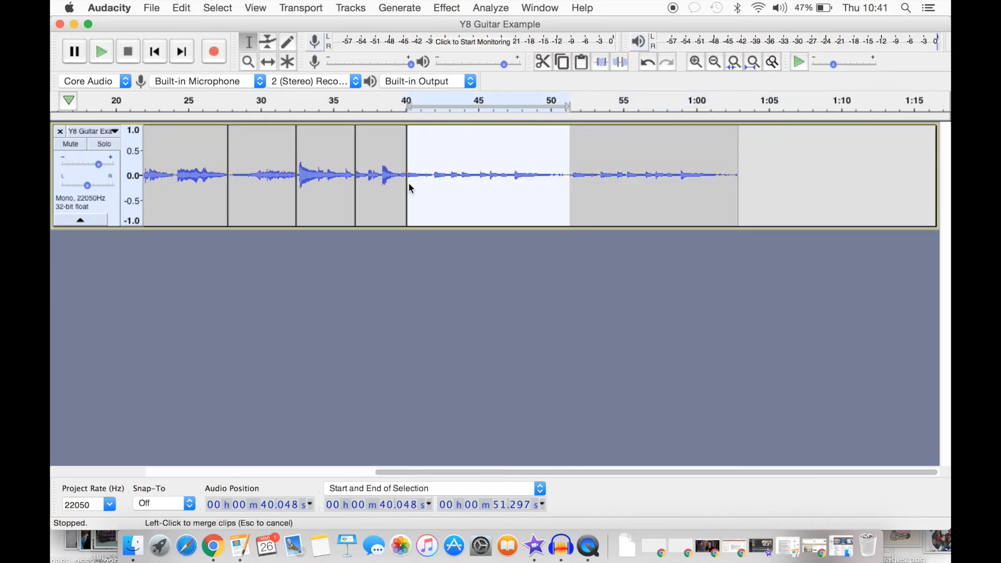
left_click(447, 8)
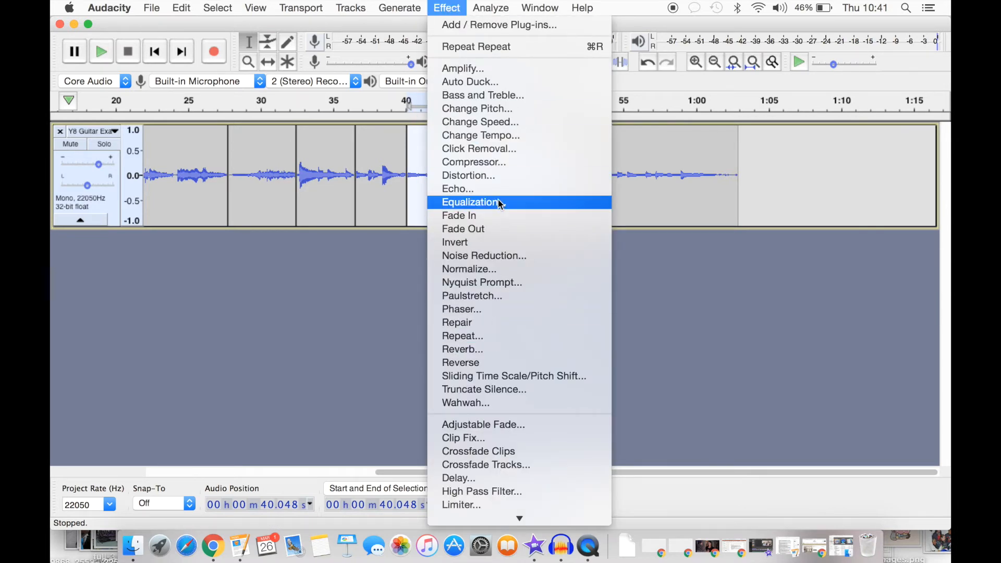
left_click(496, 176)
left_click(734, 382)
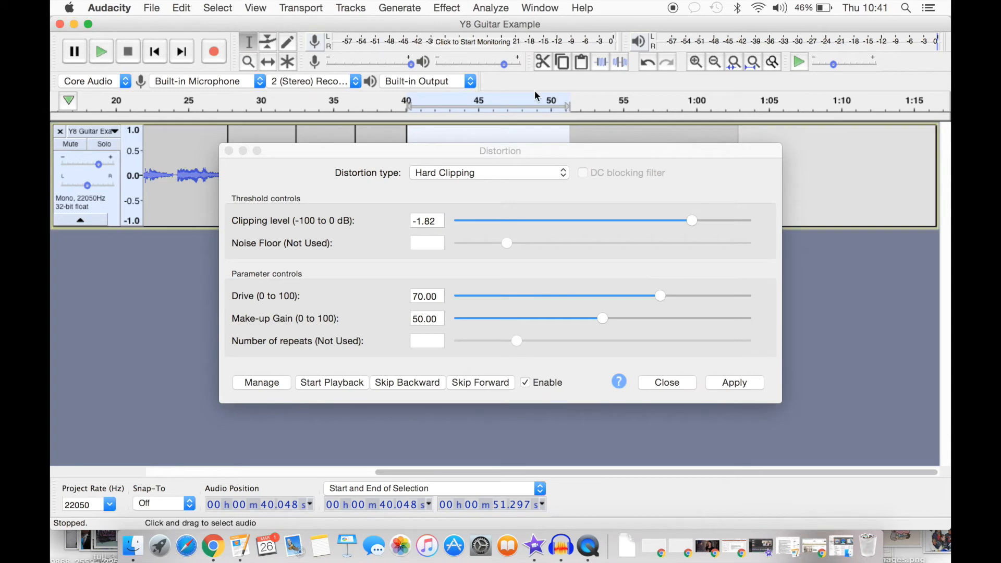
left_click(668, 382)
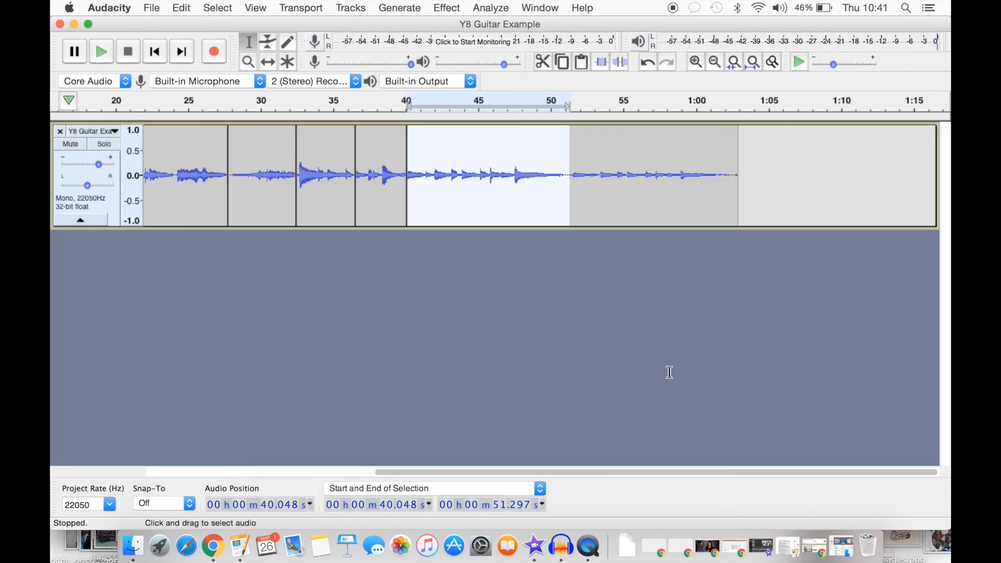
Step: Slow the distorted section from 40.048 to 51.297 seconds with Change Speed at a 0.640 multiplier
left_click(447, 5)
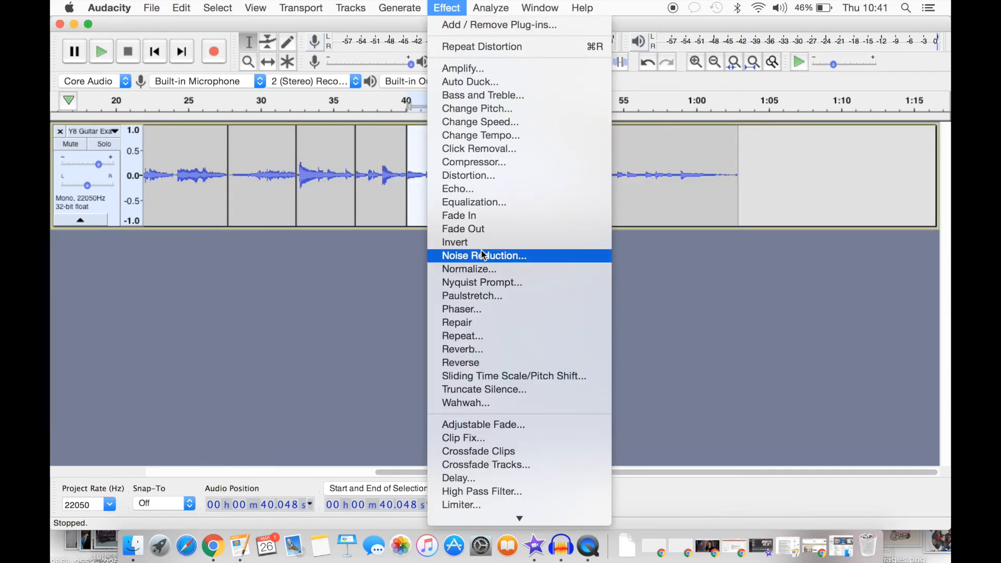
left_click(504, 123)
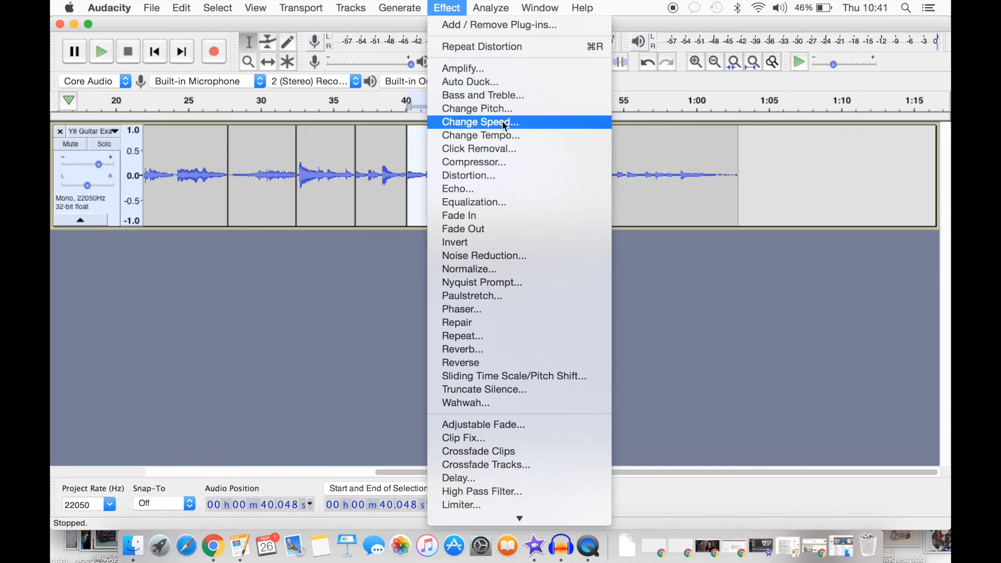
left_click(633, 363)
Step: Apply Reverb with the existing settings to the slowed section from 40.048 to 57.624 seconds, reverse it and play it back
left_click(461, 7)
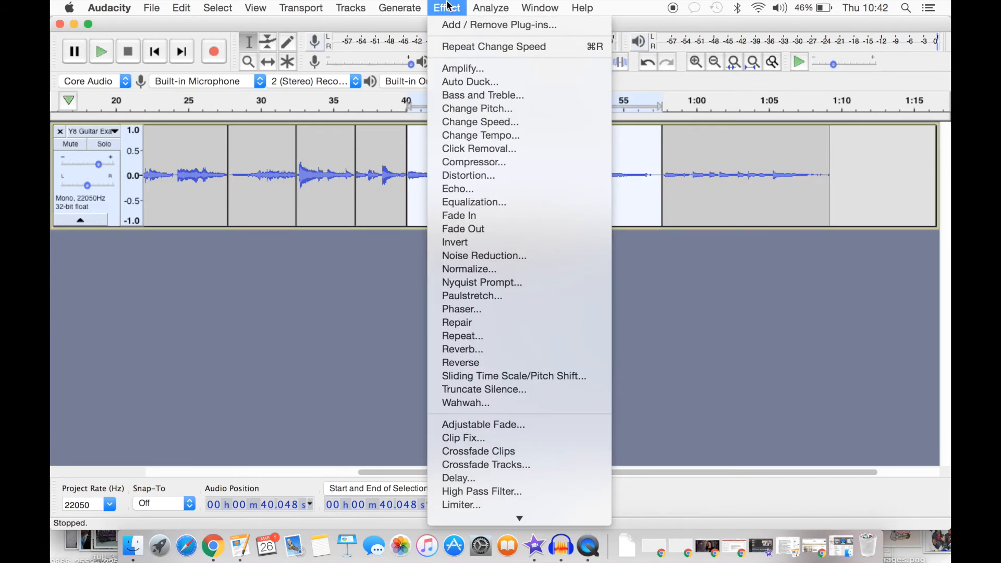
left_click(483, 348)
left_click(657, 395)
left_click(454, 7)
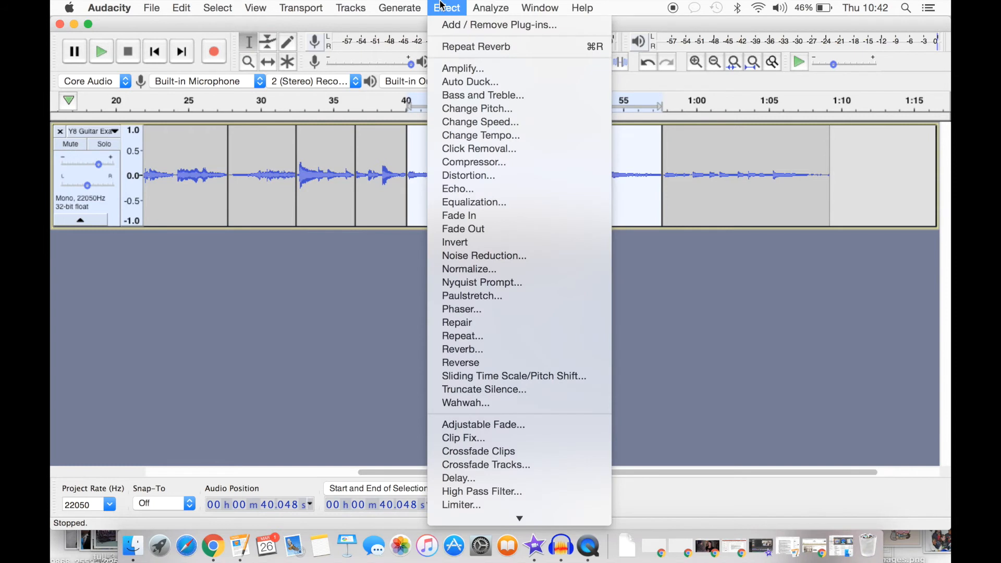
left_click(471, 364)
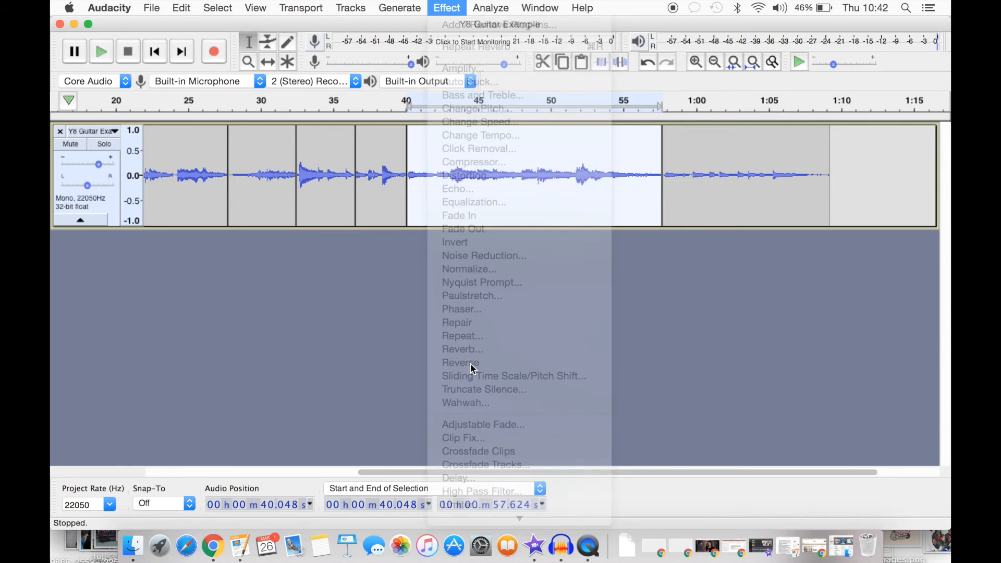
key("space")
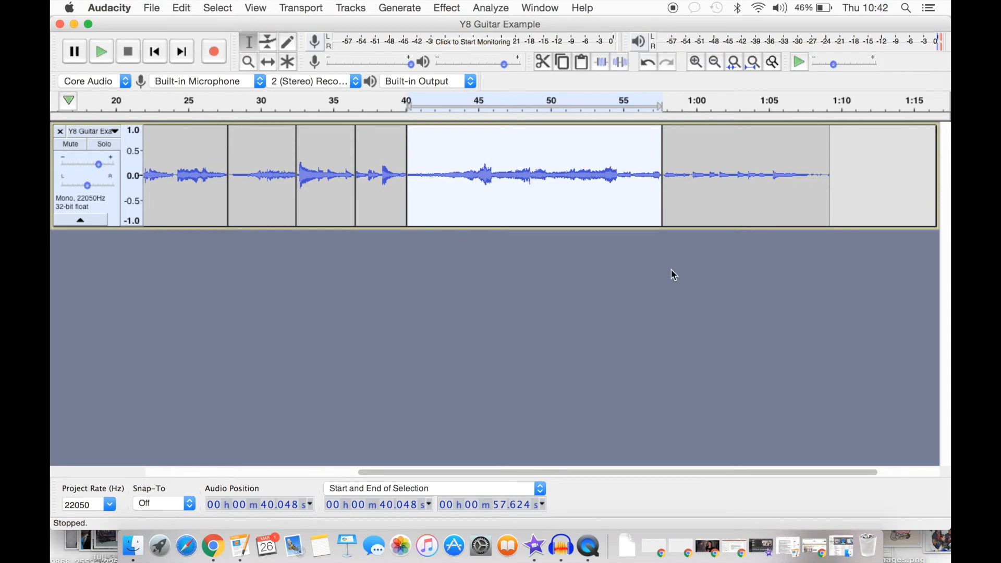
Step: Play the unprocessed repeated copy from 58.036 seconds, then stop playback
left_click(667, 224)
key("space")
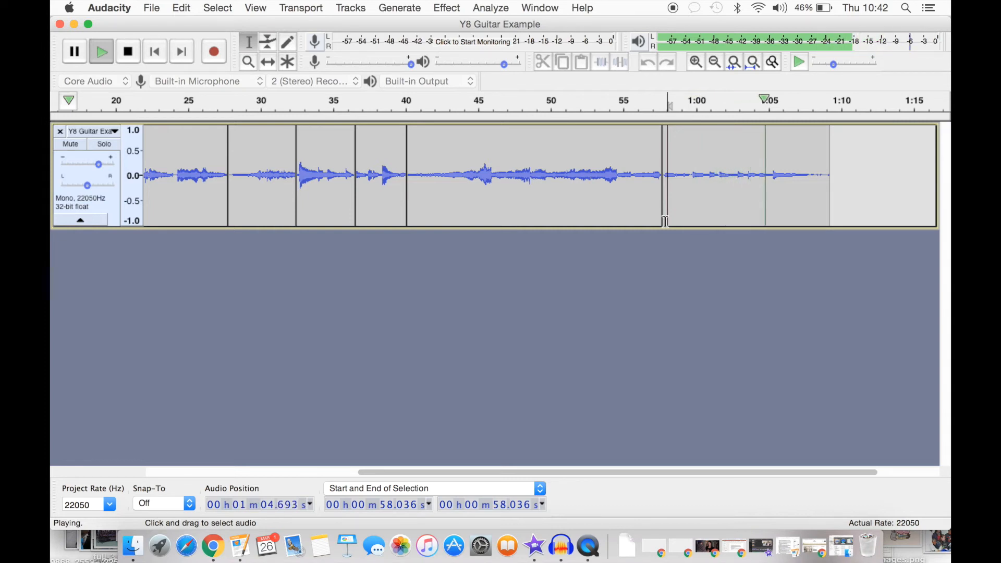
key("space")
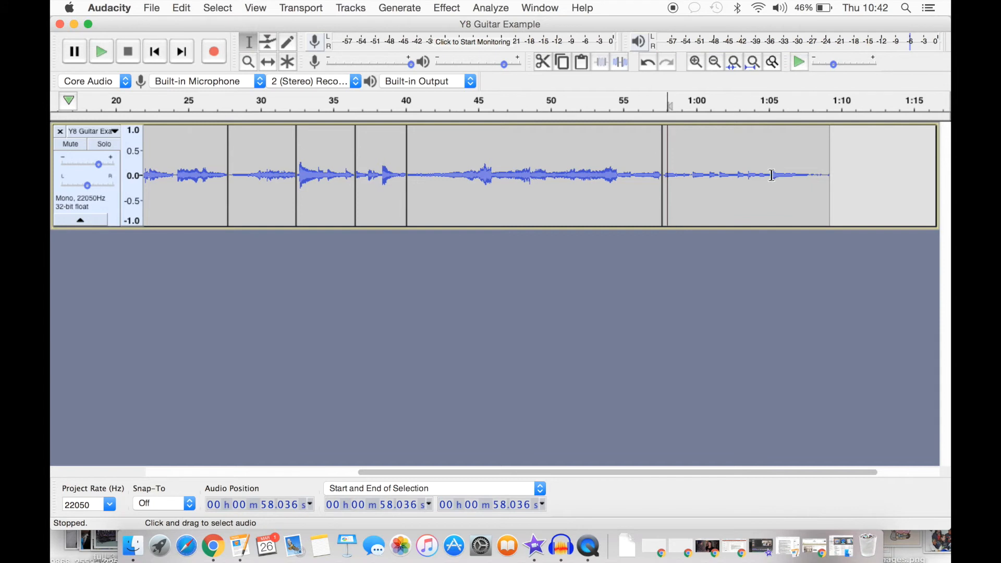
Step: Slow the audio from 1:03.466 to 1:08.897 with Change Speed at a 0.140 multiplier, then play it back
left_click_drag(747, 173, 827, 176)
left_click(446, 8)
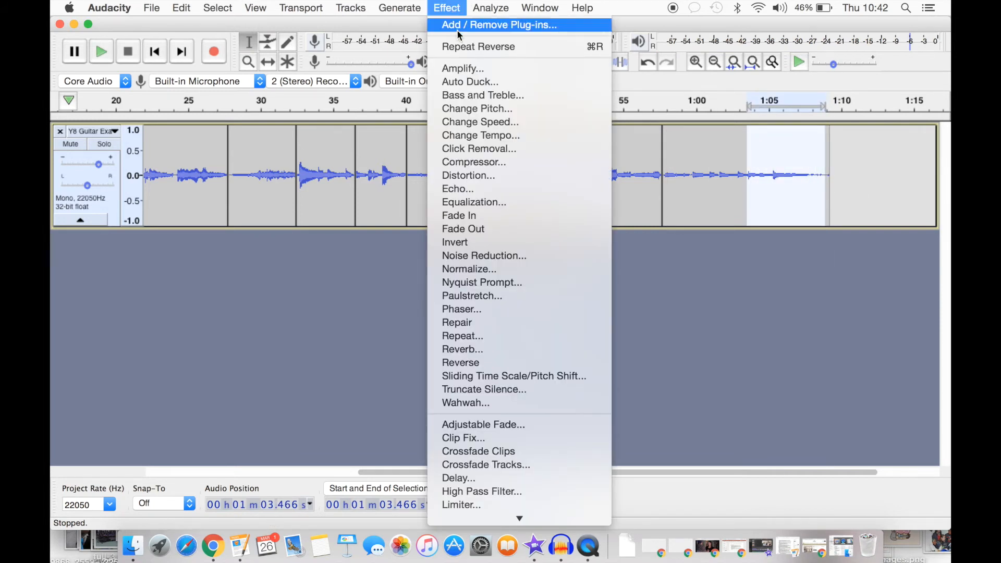
left_click(511, 127)
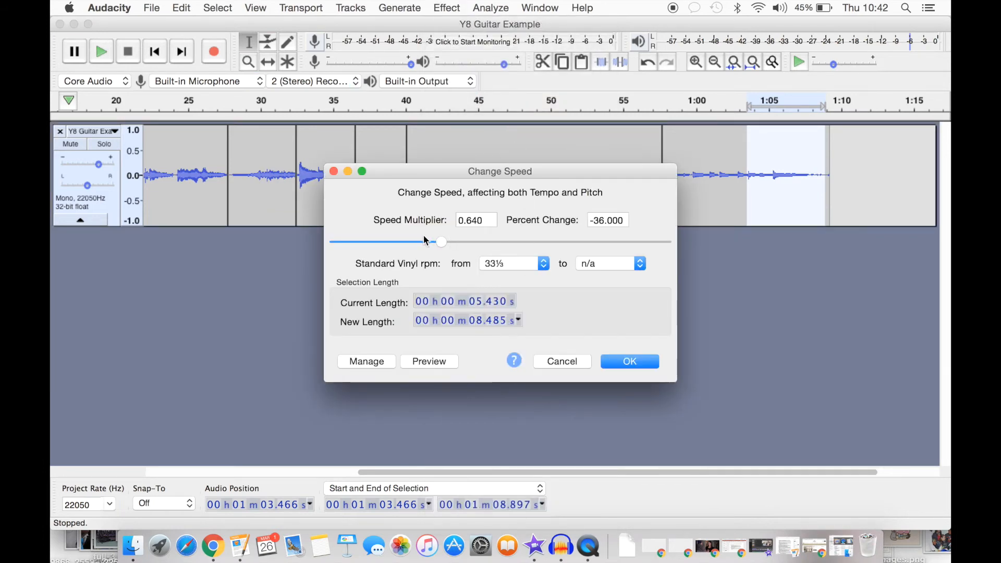
left_click(362, 249)
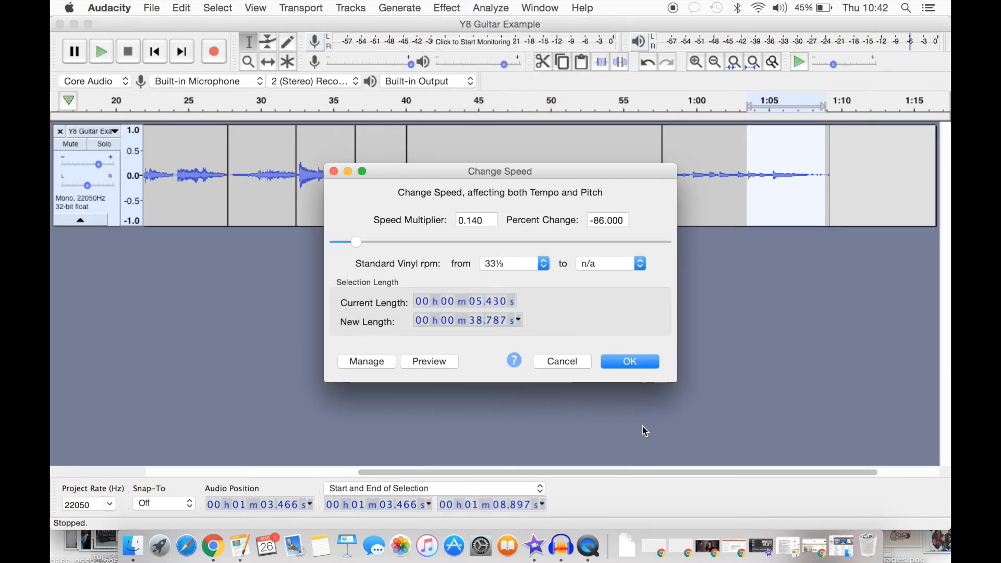
left_click(623, 362)
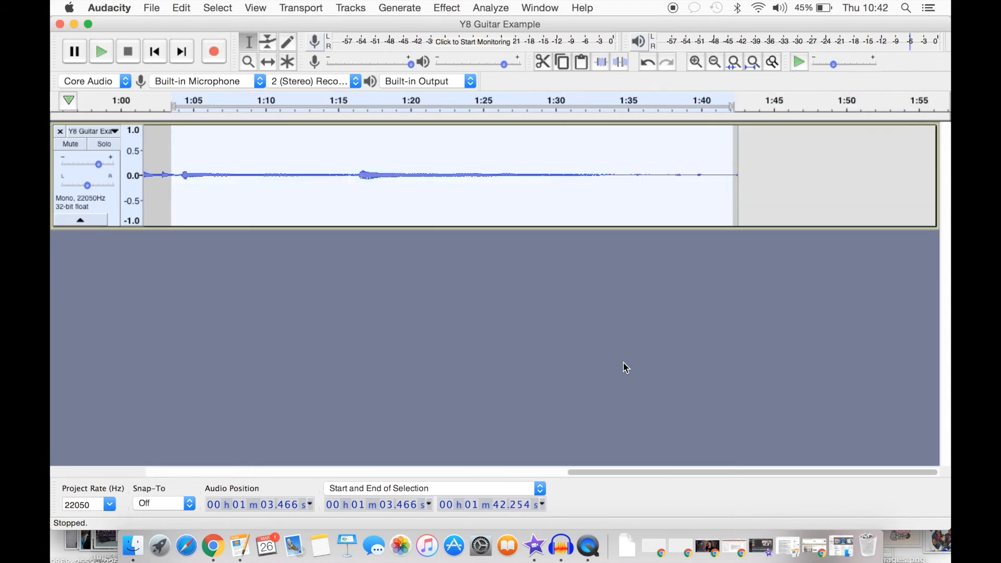
key("space")
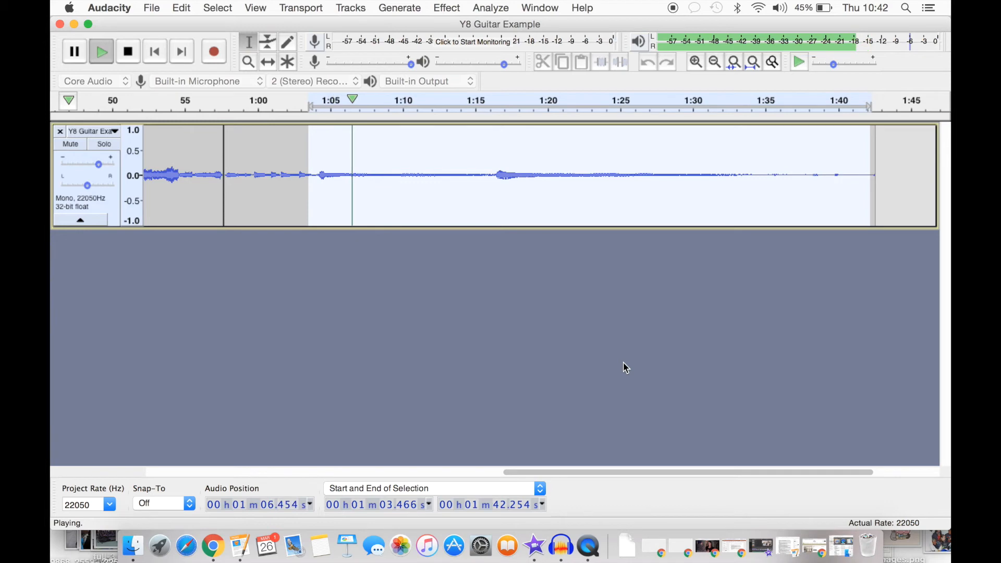
left_click(444, 7)
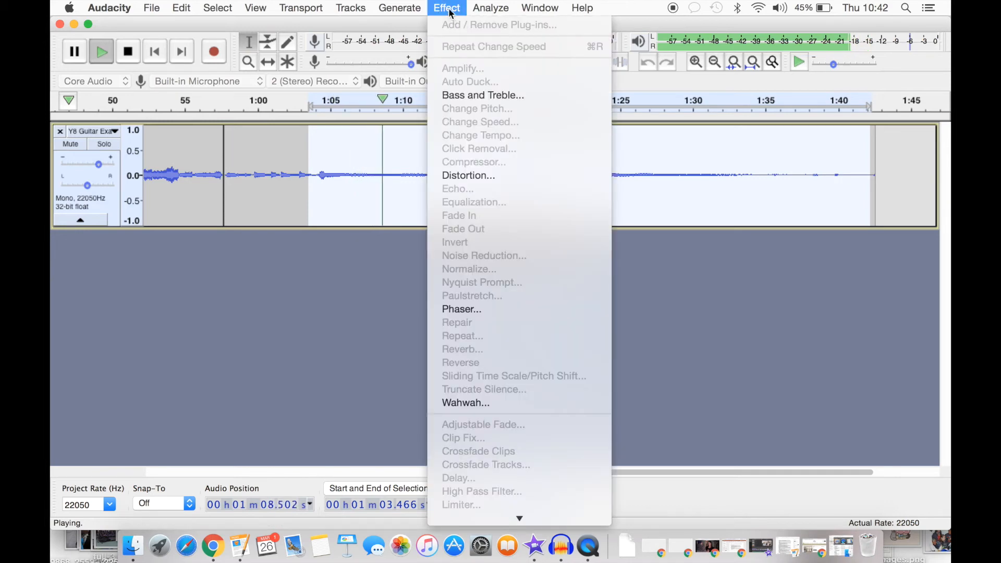
left_click(448, 6)
key("space")
Step: Apply Hard Clipping distortion with the existing settings to the slowed section from 1:03.466 to 1:42.254 and play it back
left_click(451, 5)
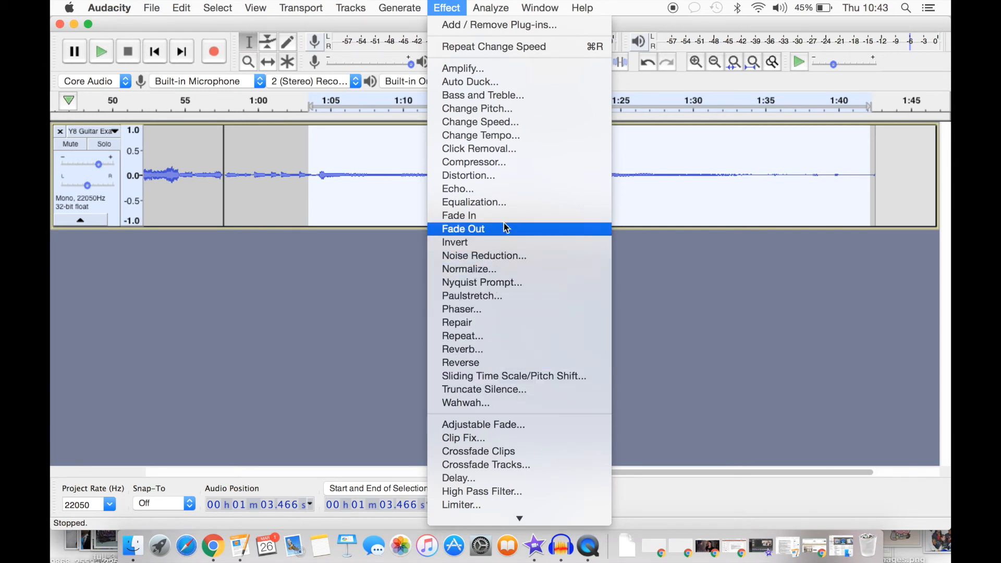
left_click(502, 182)
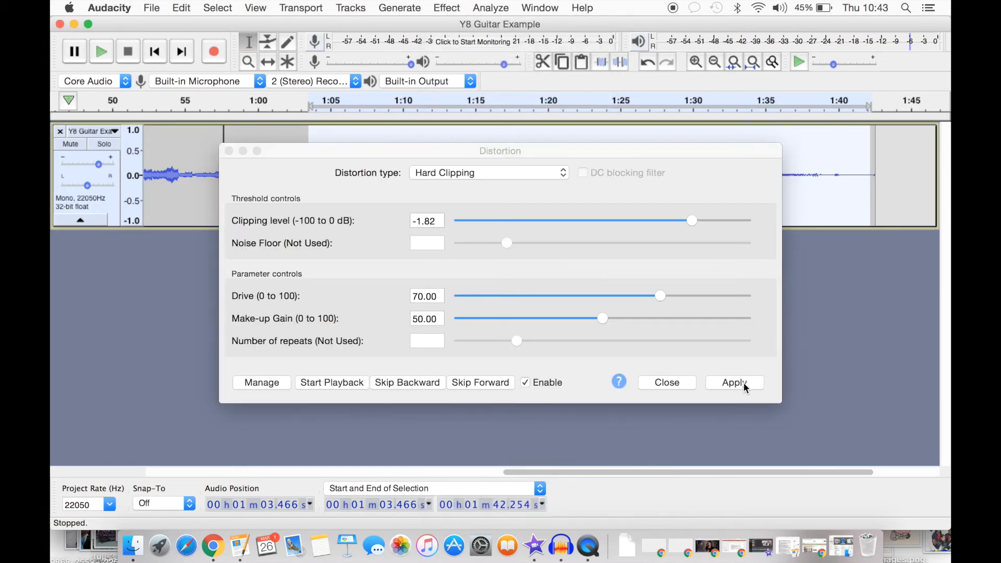
left_click(661, 384)
key("space")
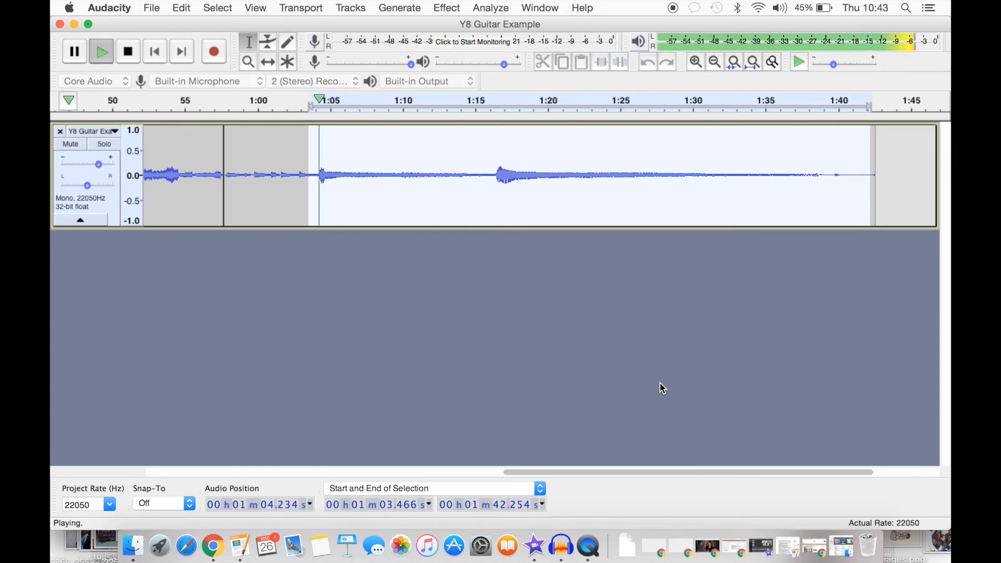
left_click(449, 8)
left_click(448, 9)
key("space")
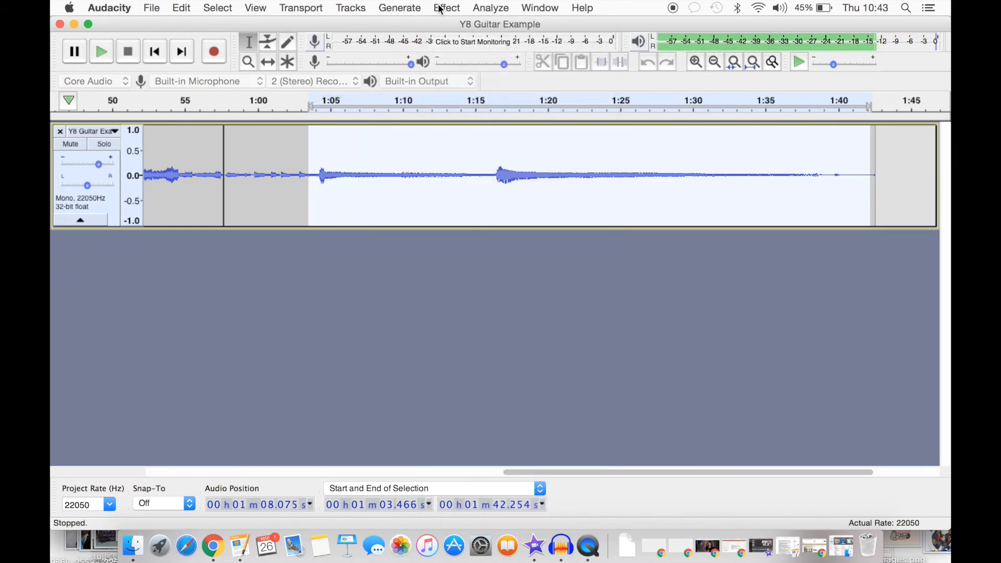
Step: Raise the distorted section's pitch by 12 semitones with Change Pitch and play it back
left_click(448, 9)
left_click(473, 109)
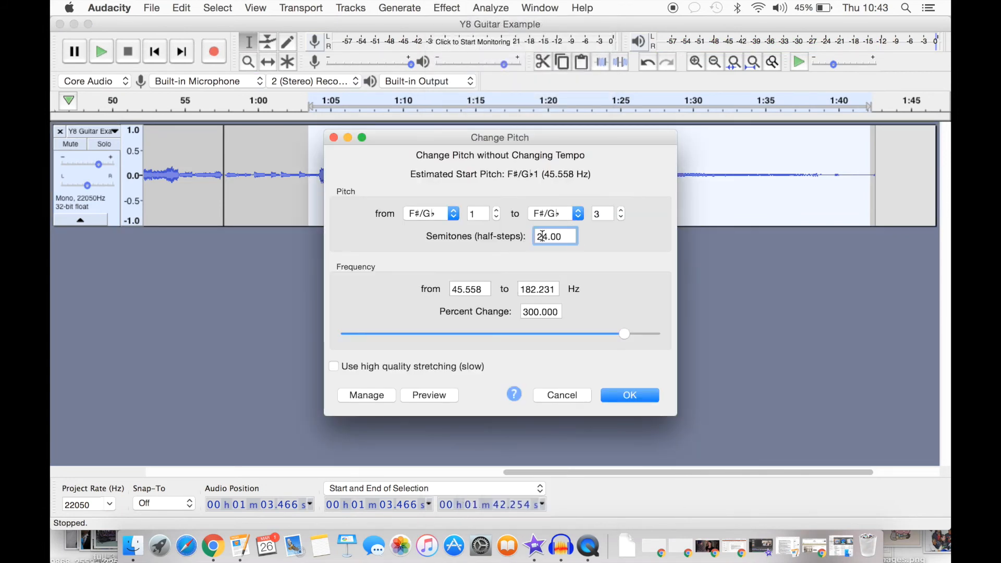
key("BackSpace")
key("BackSpace")
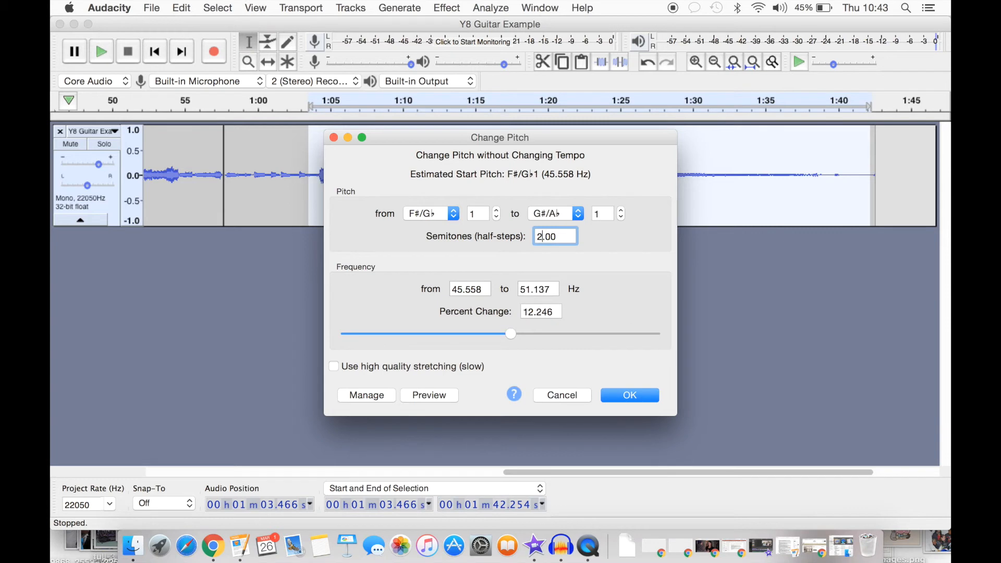
type("12")
left_click(629, 395)
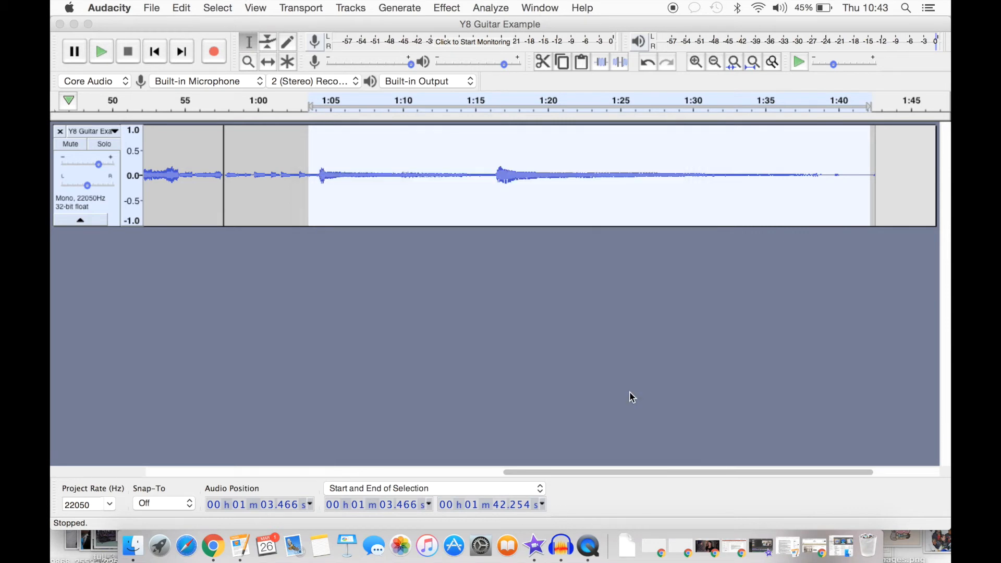
key("space")
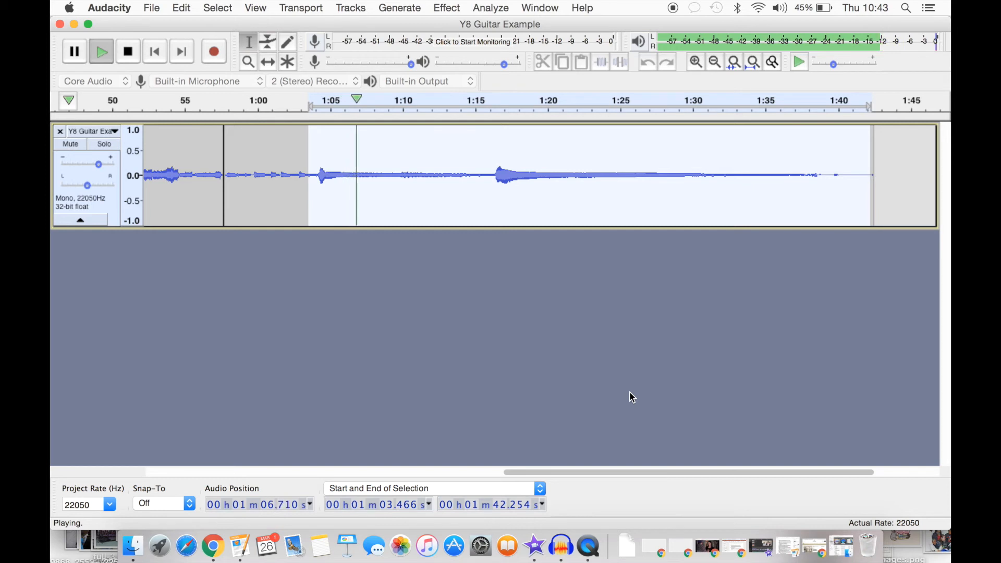
key("space")
Step: Stretch the pitch-shifted section from 1:03.466 with Paulstretch at a stretch factor of 2 and play it back
left_click(446, 7)
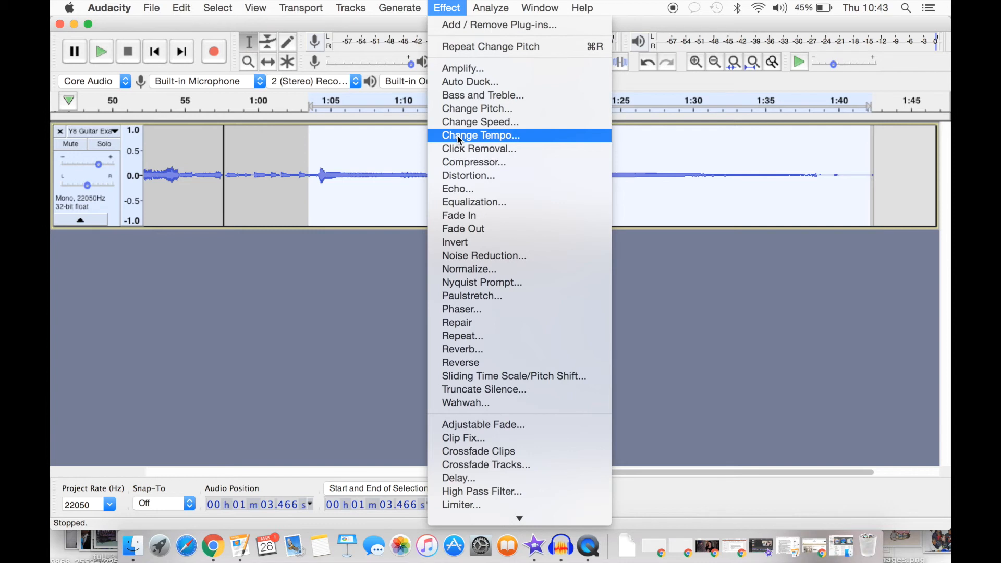
left_click(470, 299)
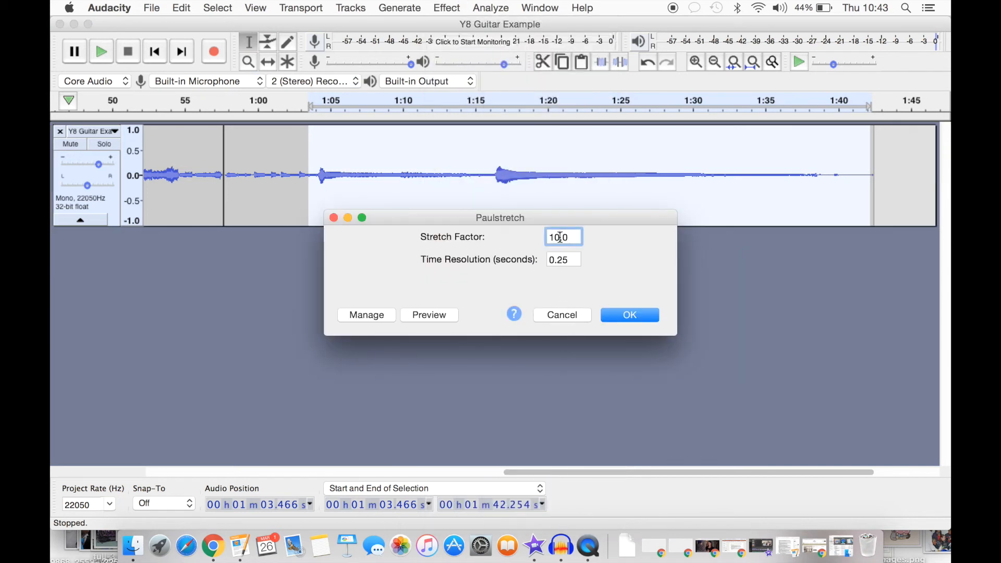
key("BackSpace")
key("BackSpace")
type("2")
left_click(631, 315)
key("space")
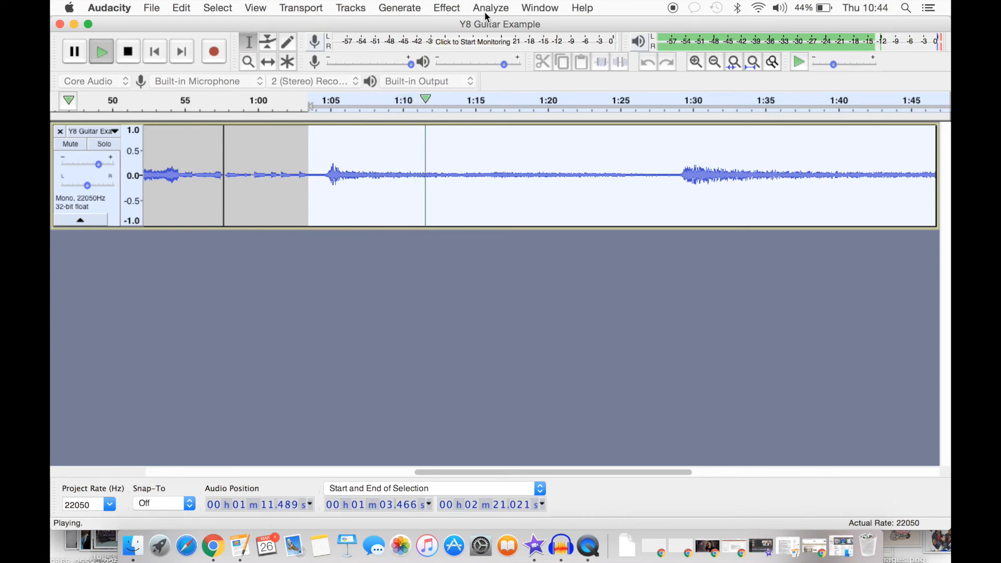
key("space")
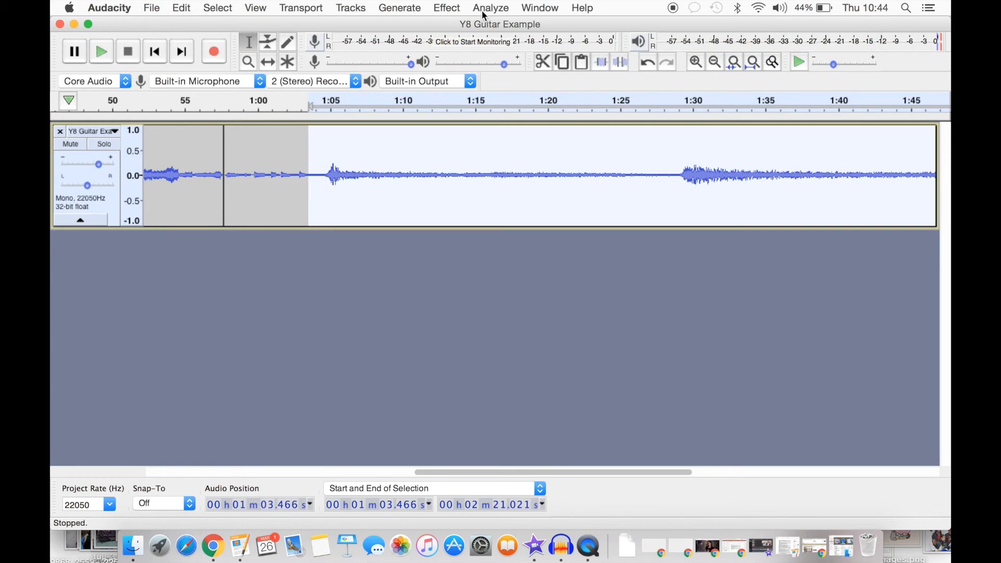
Step: Reverse the stretched section from 1:03.466 to 2:21.021 and play it back, including from 1:41.090 and 1:53.066
left_click(490, 7)
mouse_move(447, 8)
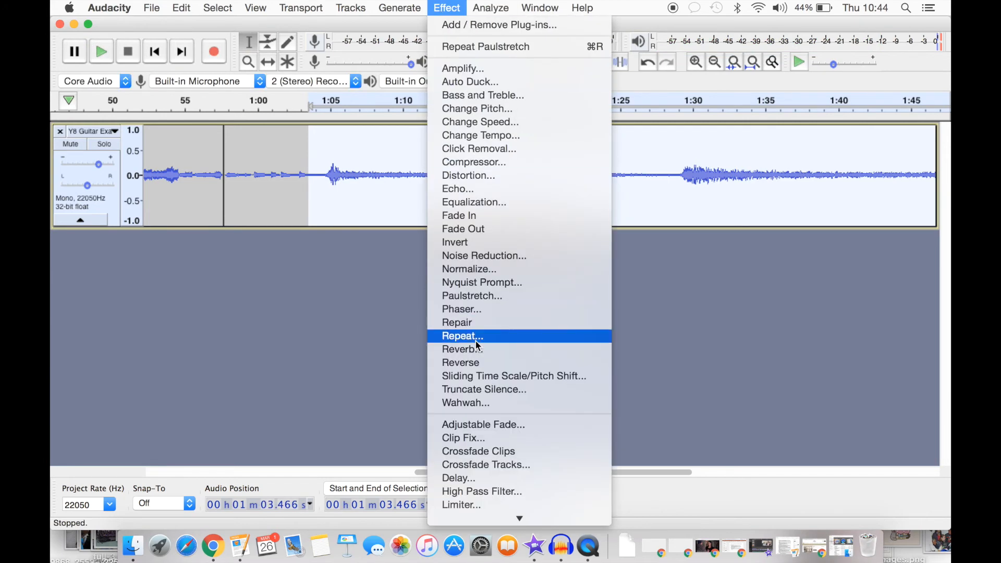
left_click(478, 362)
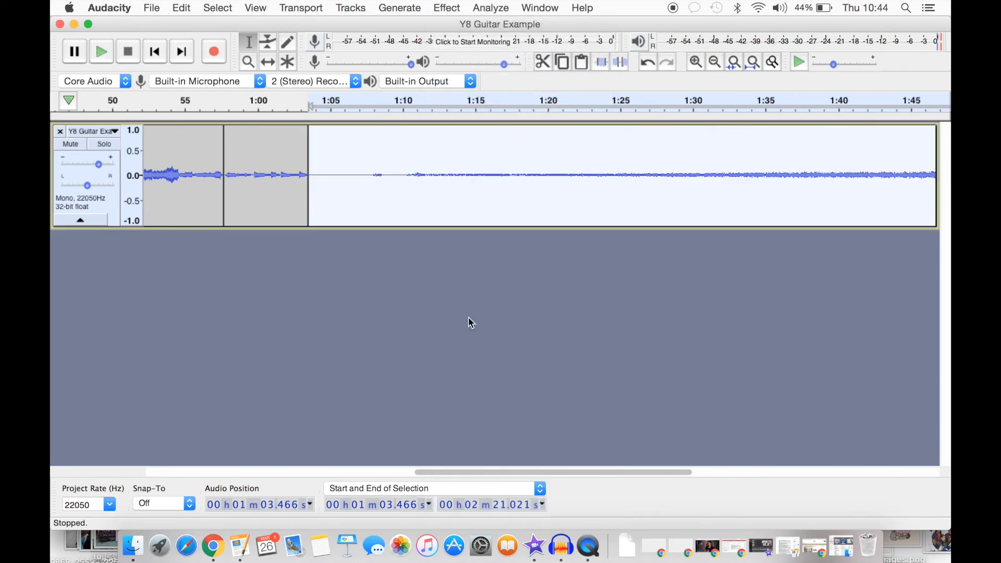
key("space")
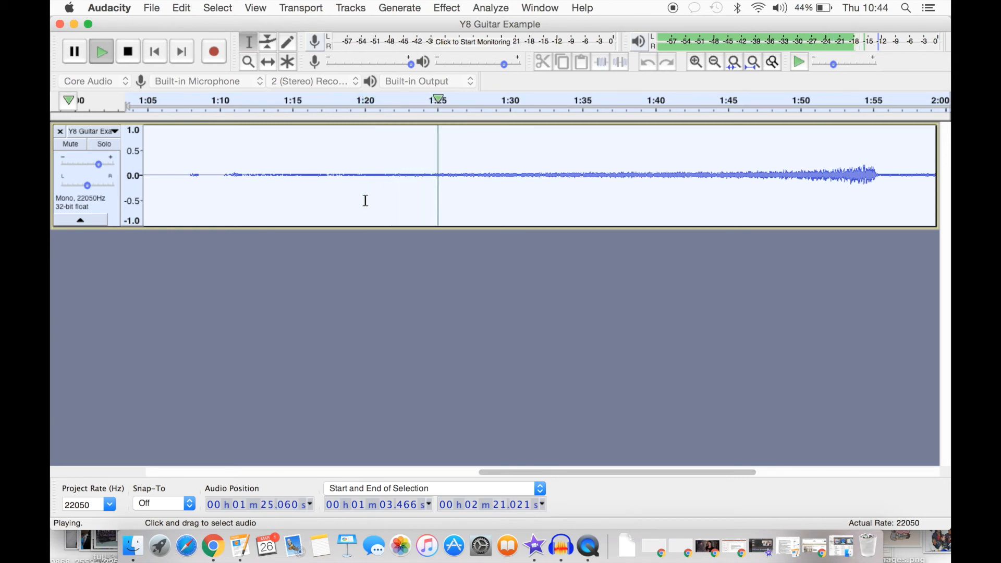
left_click(669, 167)
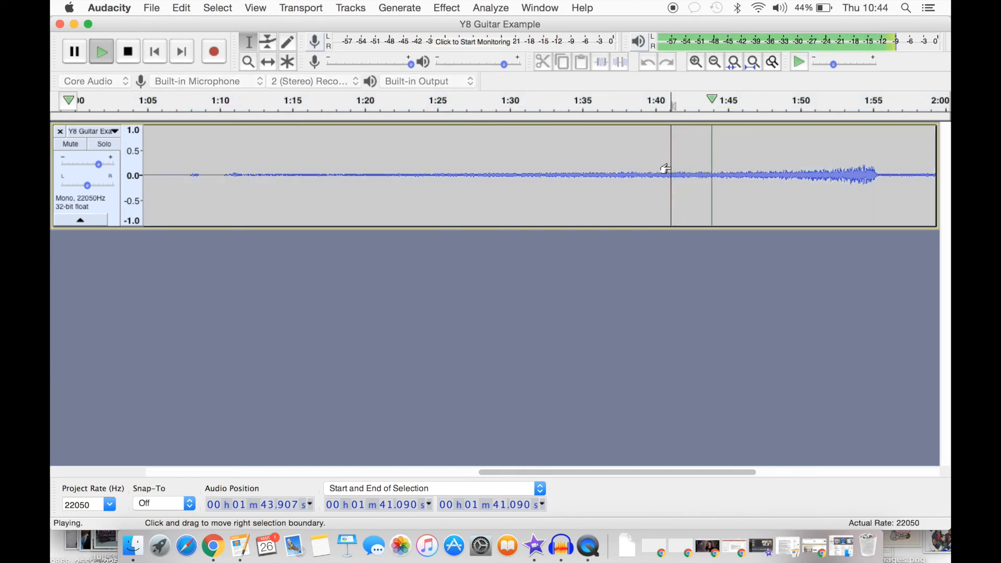
key("space")
left_click(842, 180)
key("space")
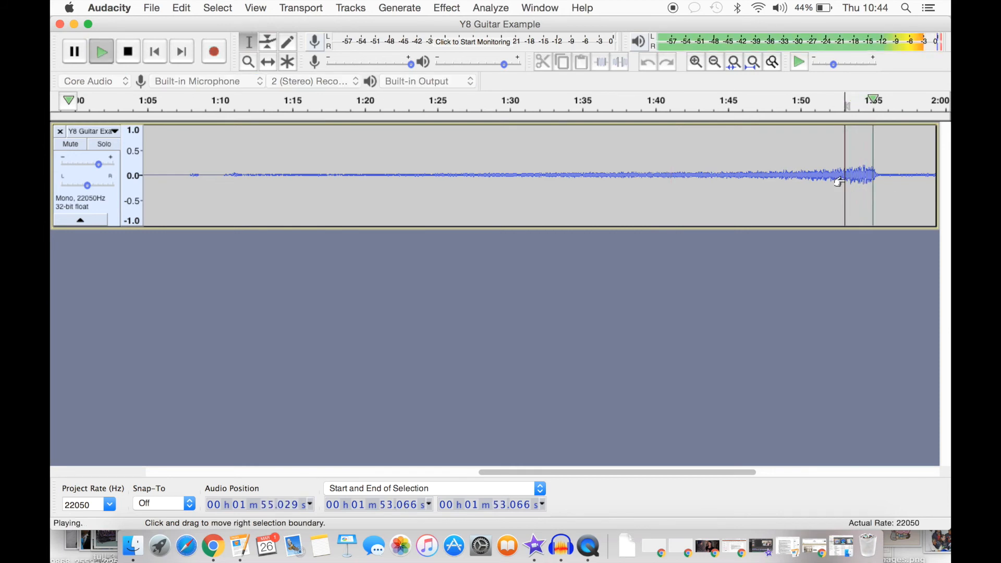
key("space")
Step: Undo the reverse, Paulstretch, pitch, distortion and speed effects on the section from 1:03.466, then play the original audio
key("super+z")
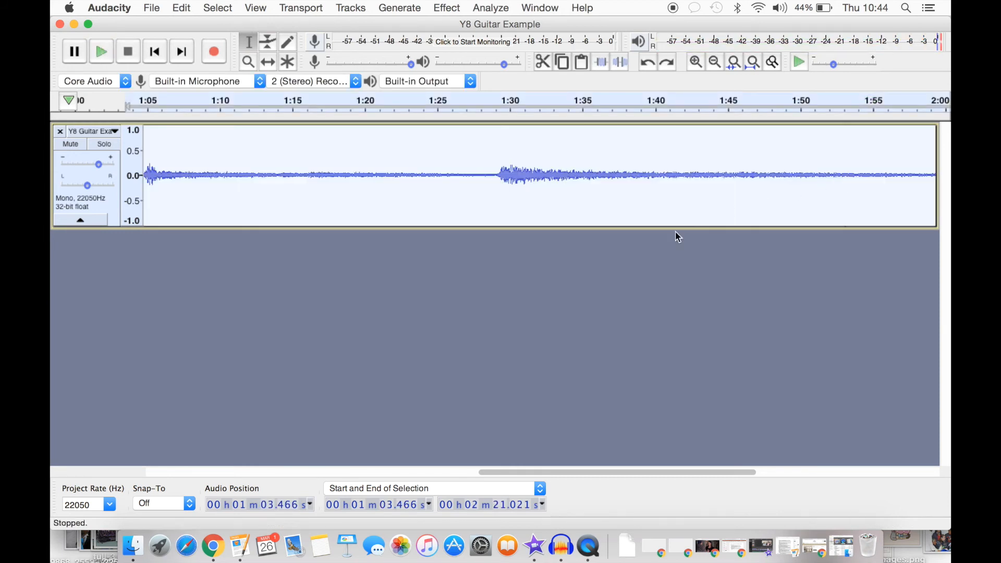
left_click(449, 8)
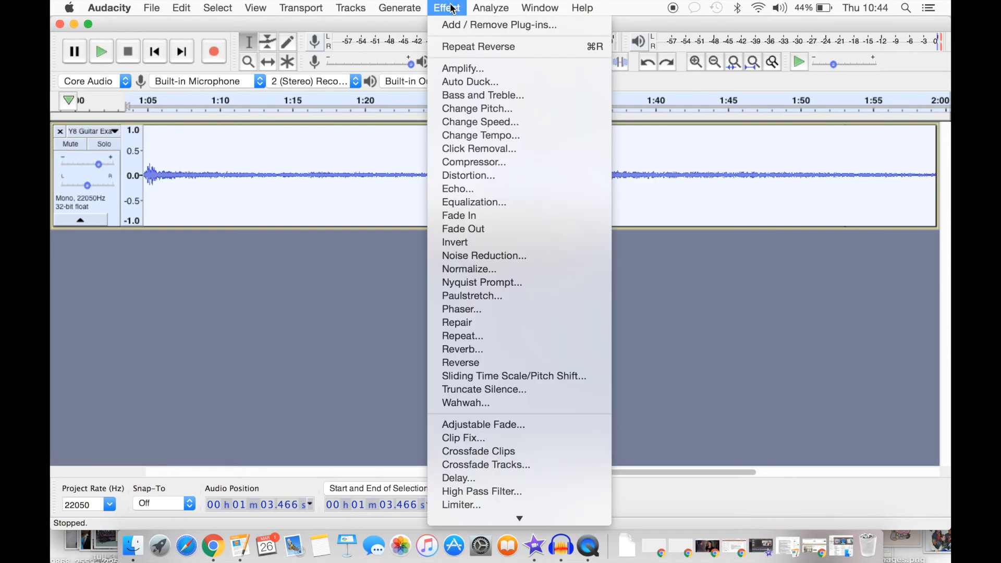
left_click(452, 7)
key("super+z")
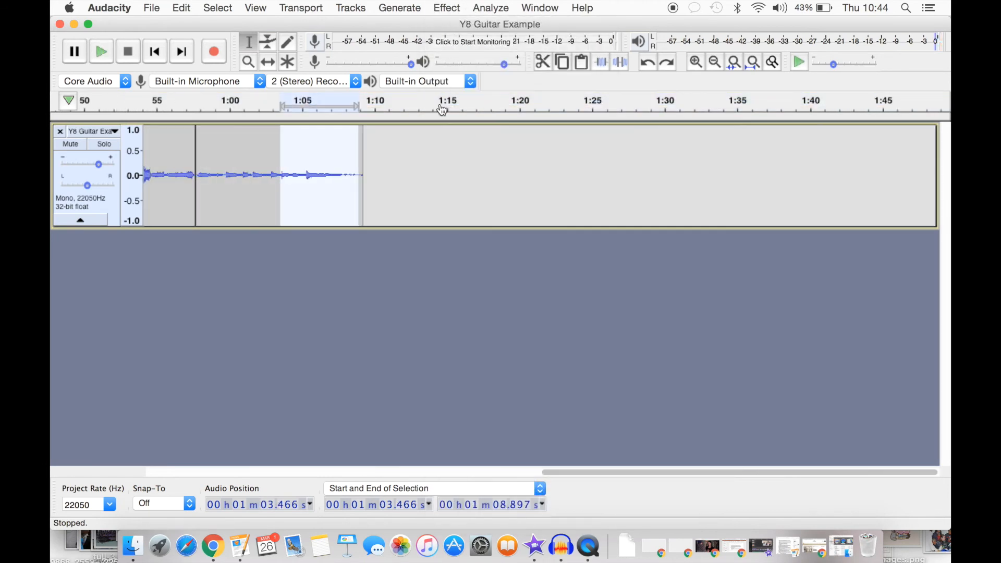
key("space")
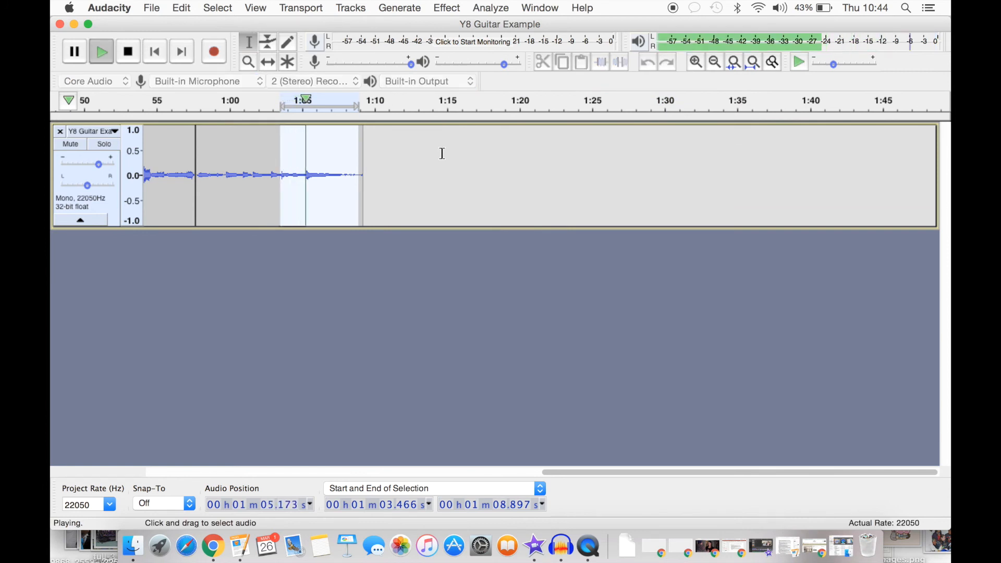
key("space")
Step: Lower the pitch of the final section from 1:05.212 to 1:09.206 by 24 semitones with Change Pitch
left_click_drag(305, 172, 363, 177)
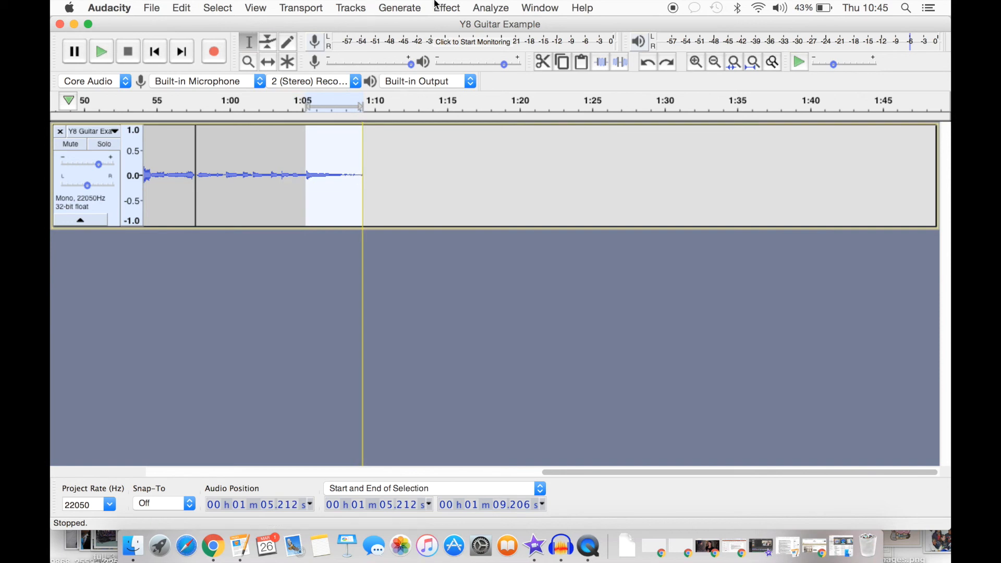
left_click(446, 8)
left_click(489, 108)
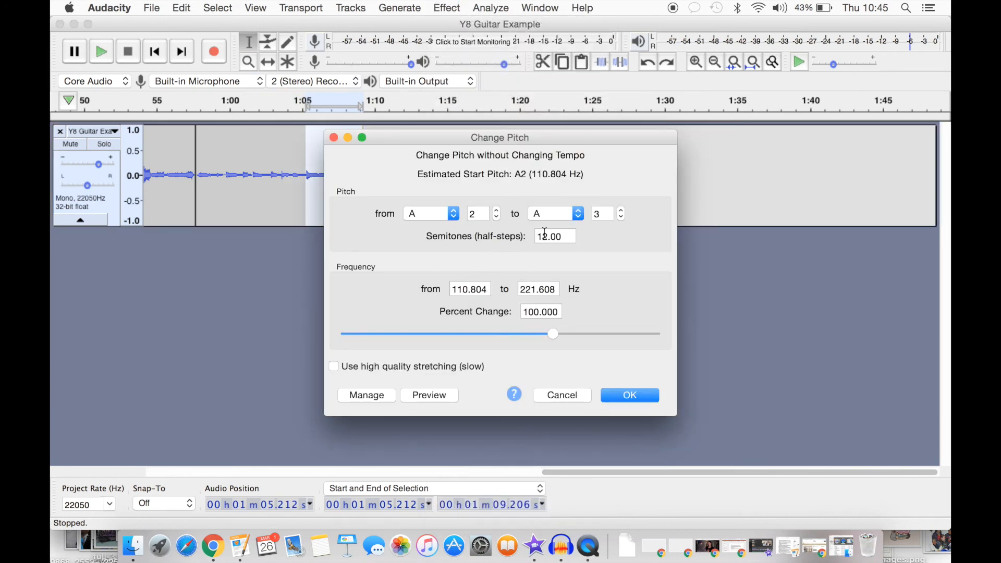
type("-")
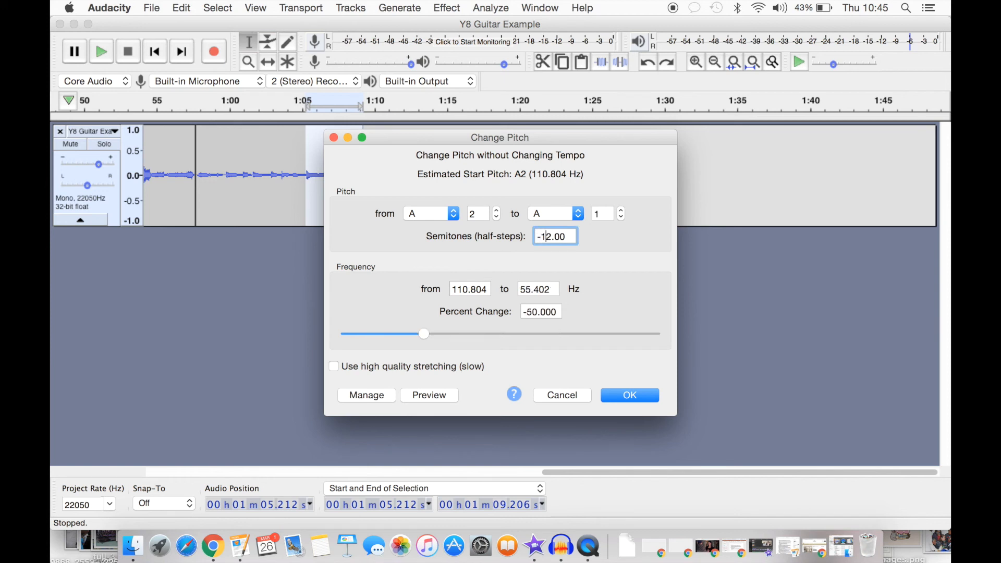
key("BackSpace")
key("BackSpace")
type("24")
left_click(624, 395)
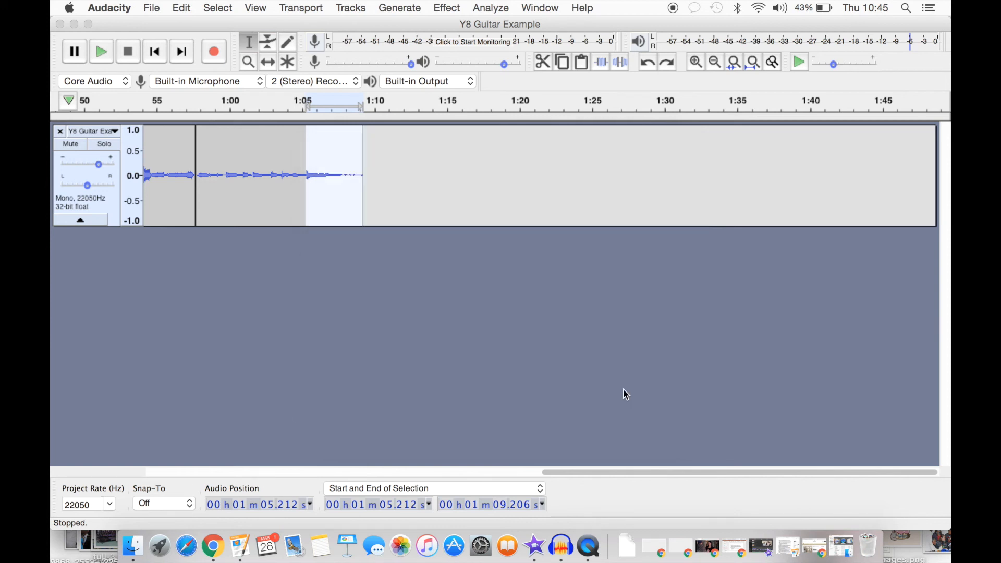
Step: Raise the pitch of the section from 1:02.836 to 1:03.418 by 24 semitones with Change Pitch
left_click_drag(271, 173, 281, 178)
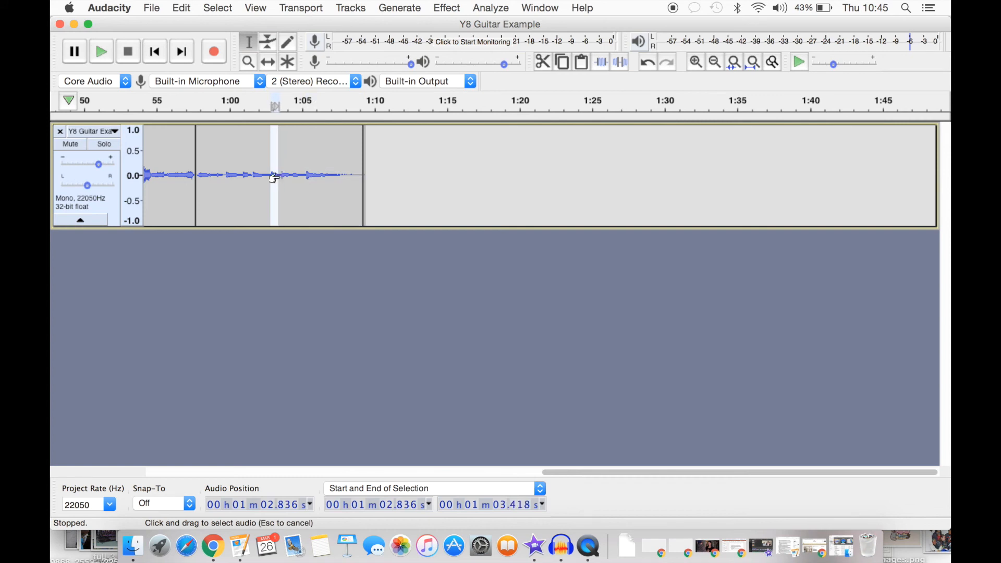
left_click(433, 5)
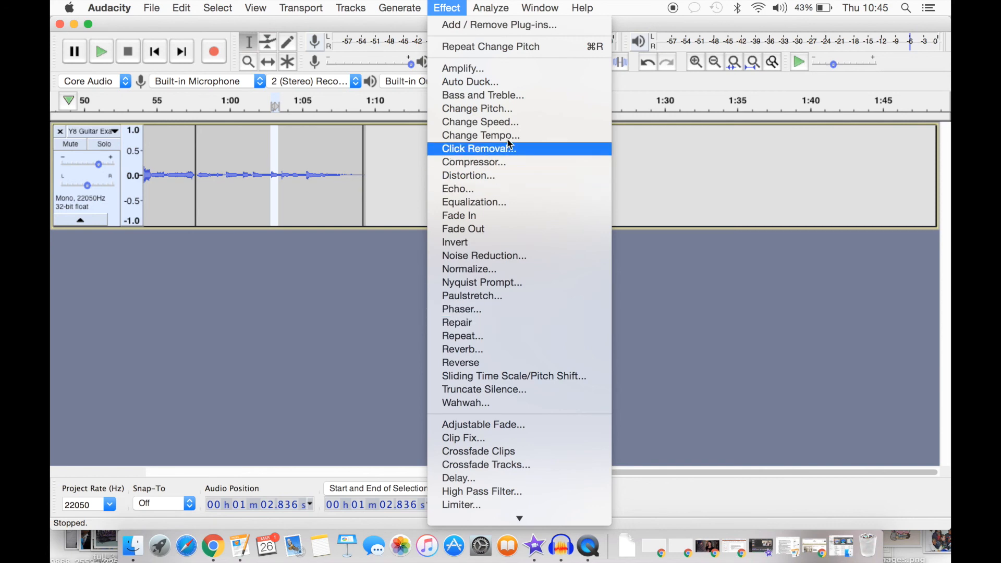
left_click(510, 108)
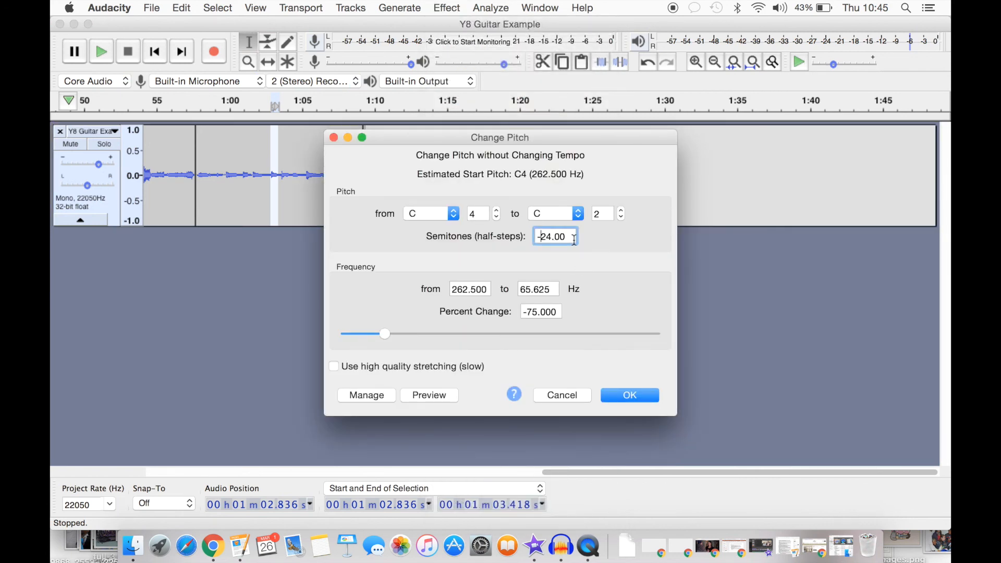
key("BackSpace")
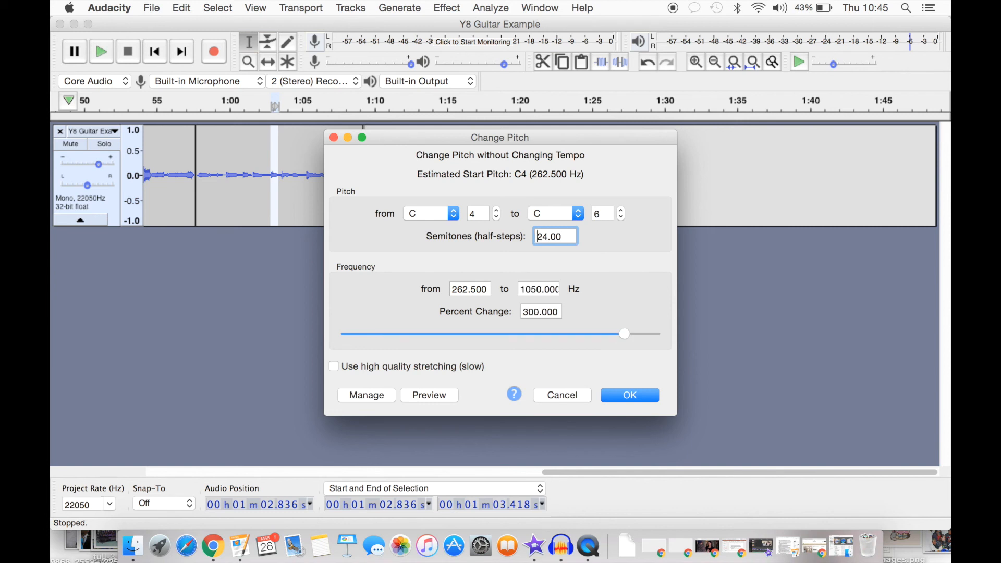
left_click(640, 397)
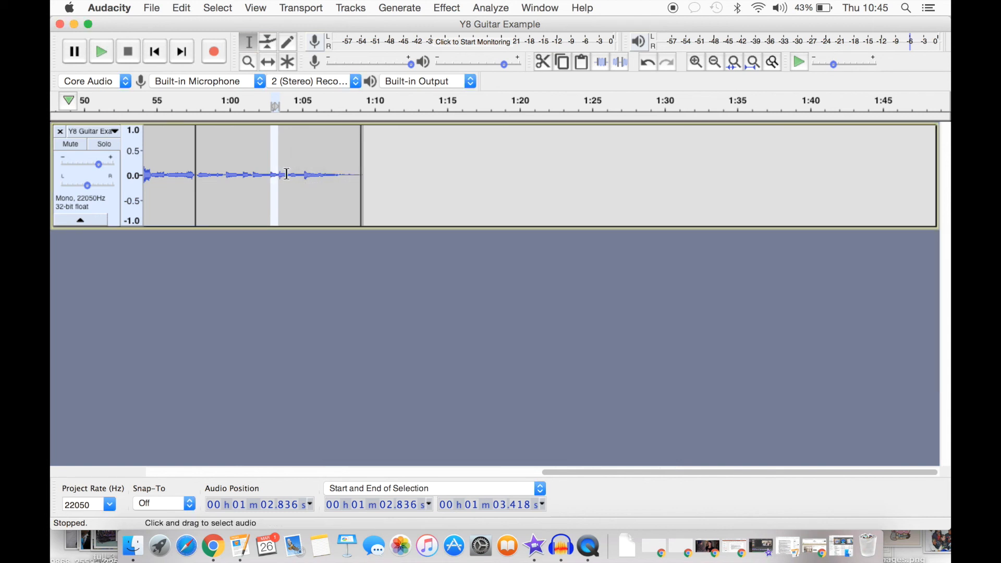
Step: Raise the pitch of the section from 1:03.325 to 1:04.042 by 12 semitones and play the audio from 1:02.631
scroll(280, 172, "up", 6)
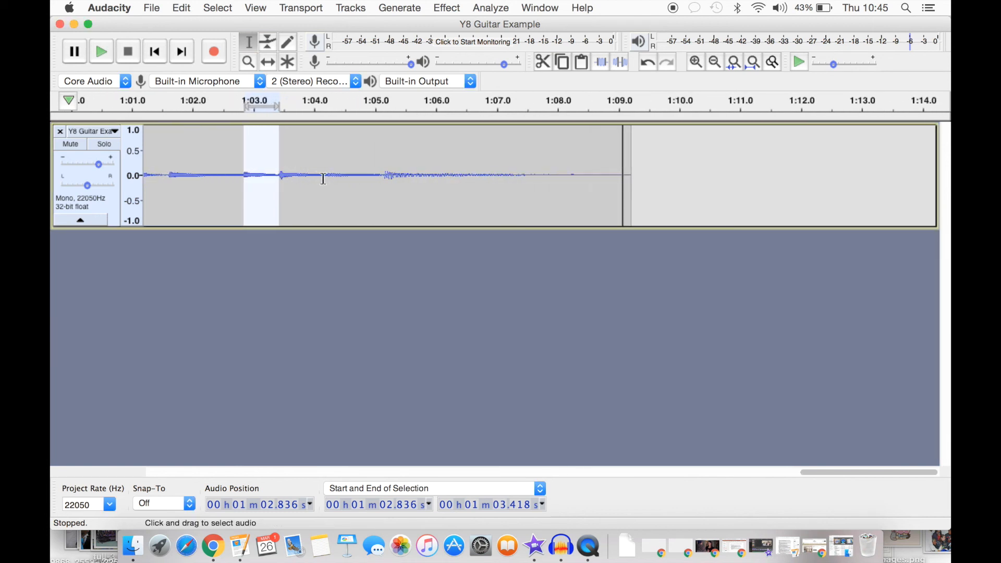
left_click_drag(317, 177, 273, 177)
left_click(447, 7)
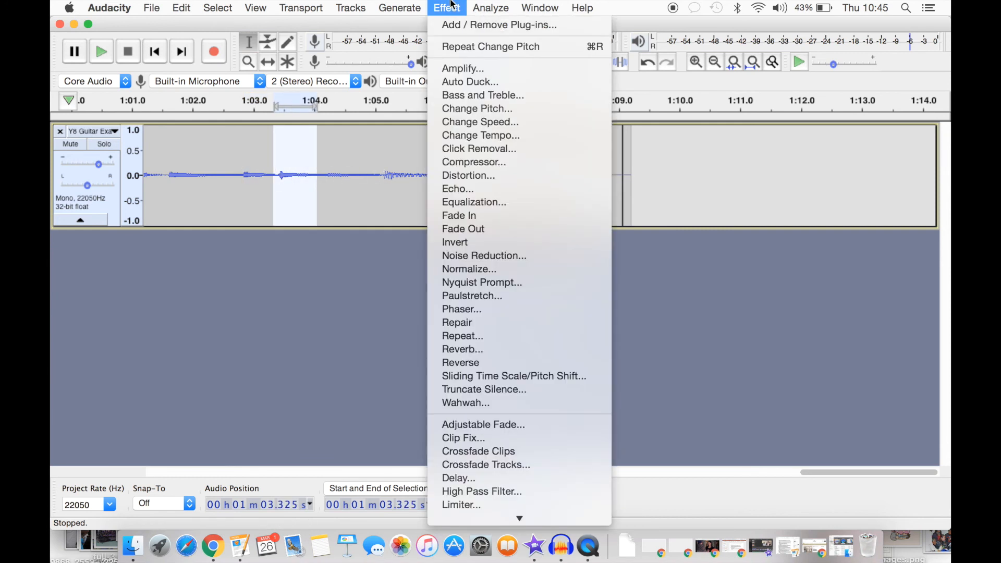
left_click(498, 111)
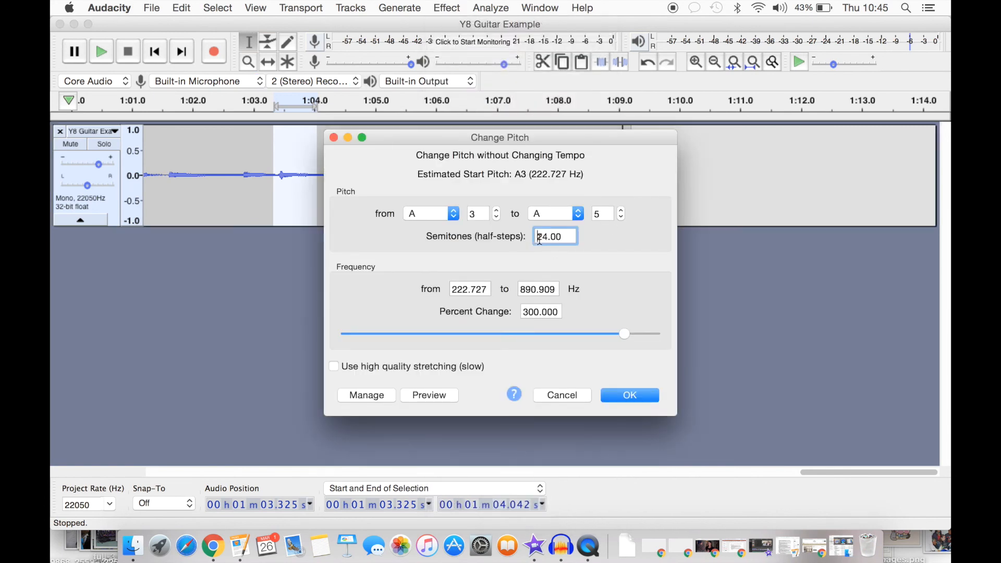
key("BackSpace")
key("BackSpace")
type("12")
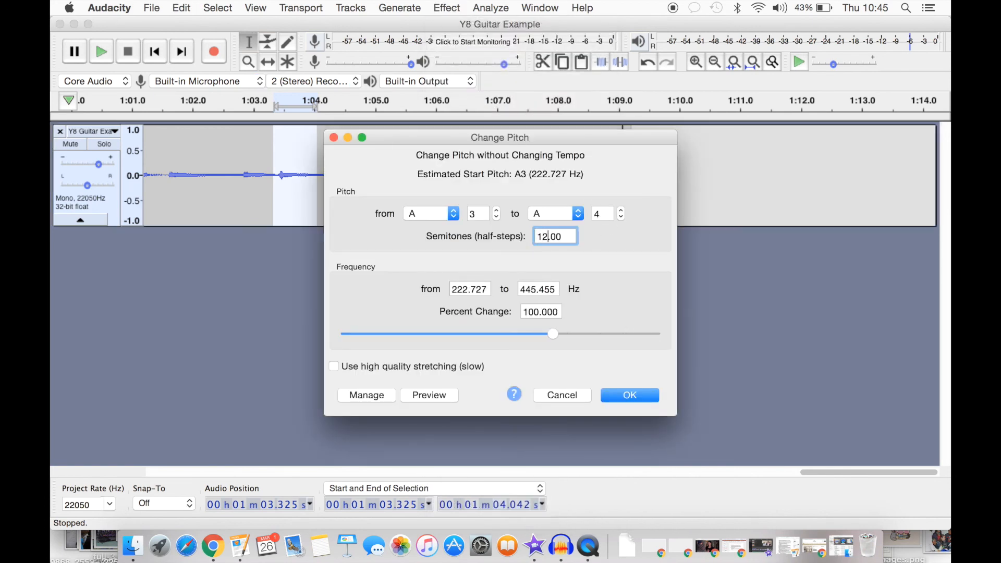
left_click(652, 398)
left_click(231, 185)
key("space")
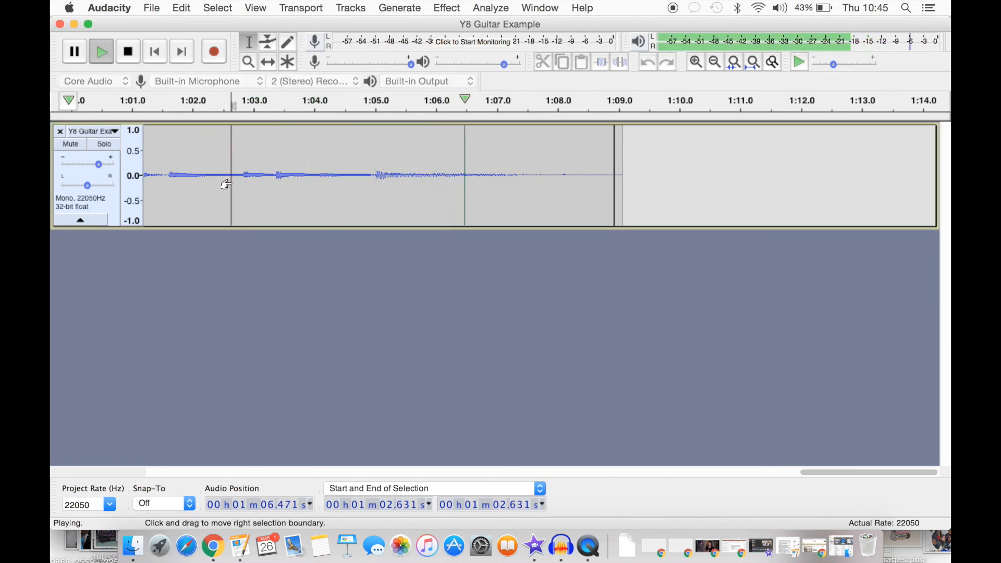
key("space")
Step: Raise the pitch of the final section from 1:04.979 to 1:09.067 by 12 semitones and play it back
left_click_drag(377, 175, 622, 186)
left_click(446, 8)
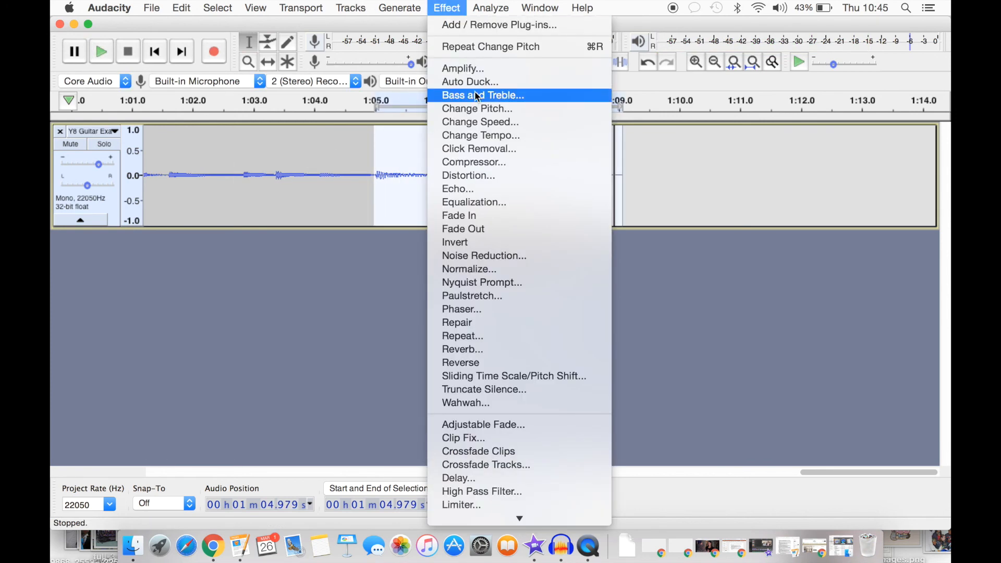
left_click(477, 108)
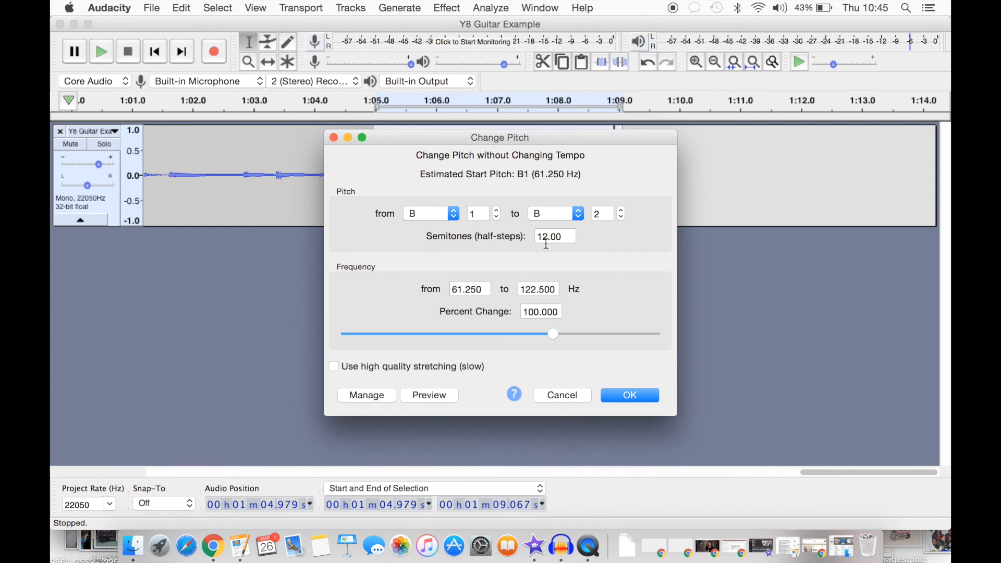
left_click(626, 391)
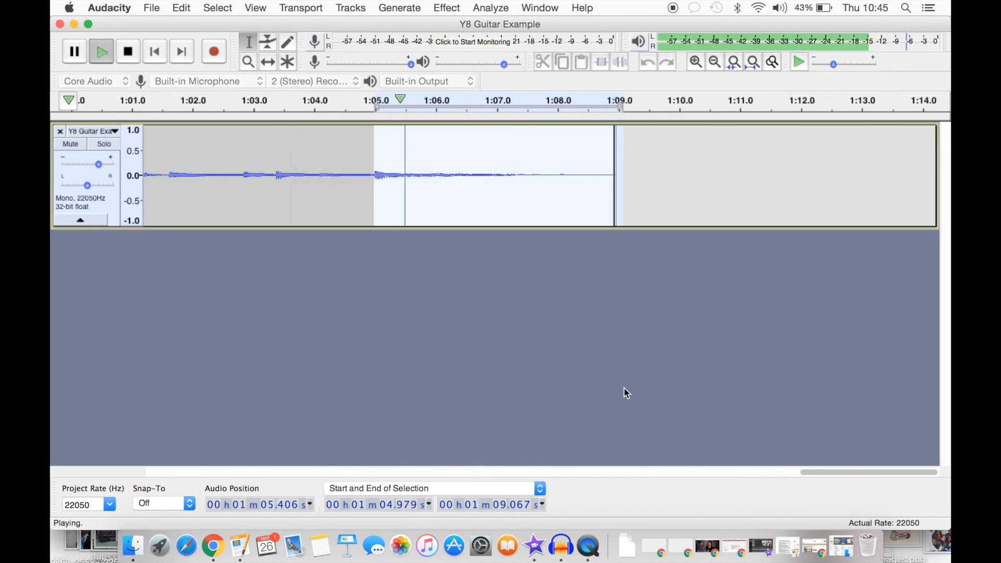
key("space")
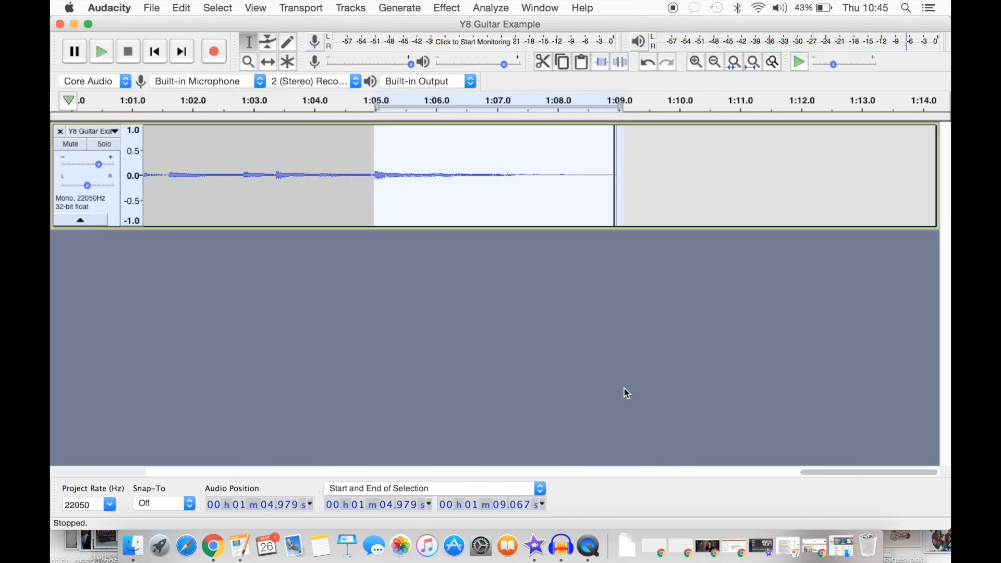
Step: Look over the waveform of the whole recording and briefly play the selected final section
key("super+3")
key("super+3")
key("super+3")
key("super+3")
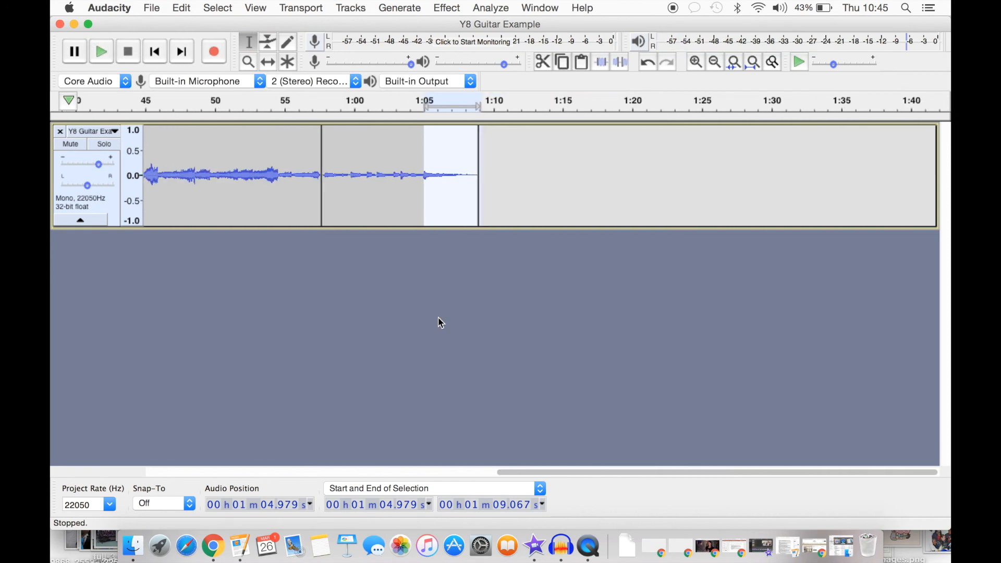
key("super+3")
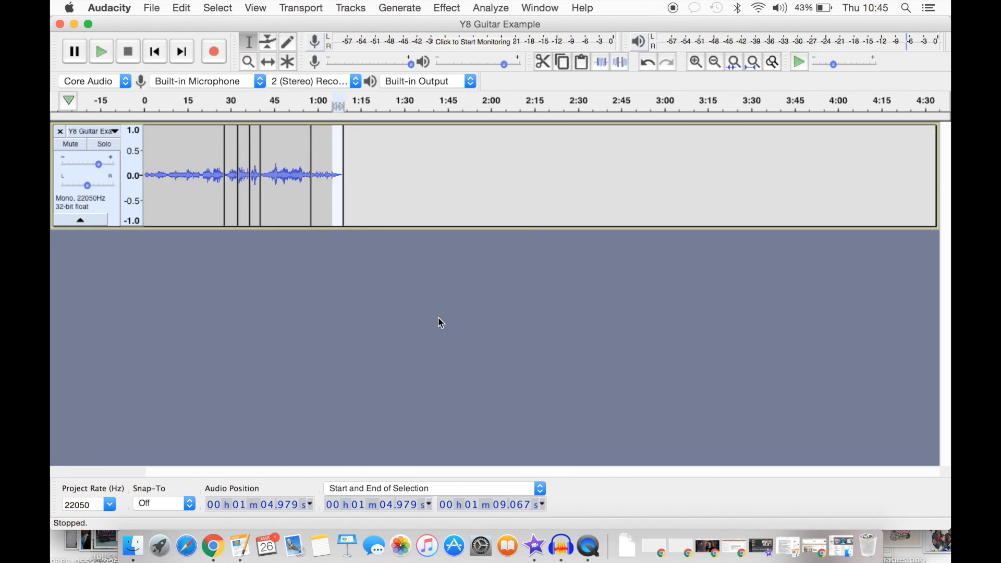
key("space")
key("space")
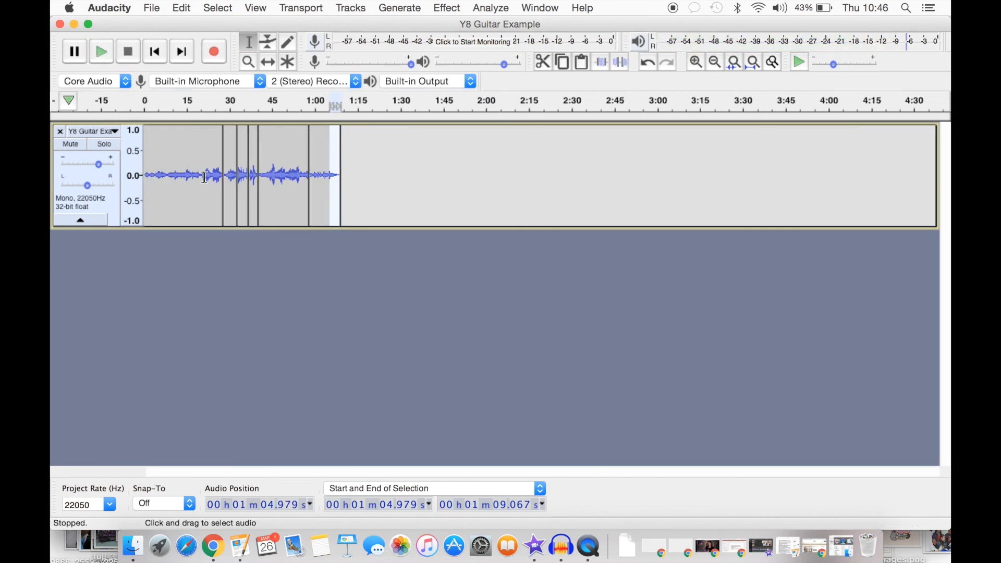